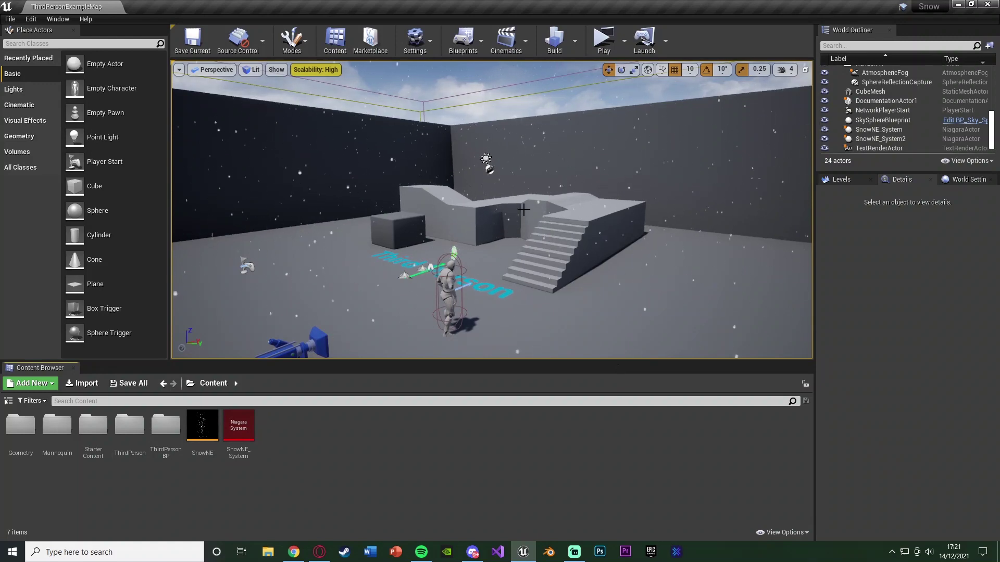
- Play-test the level in a standalone window, running the character around the stairs and blocks
right_drag(523, 209, 524, 209)
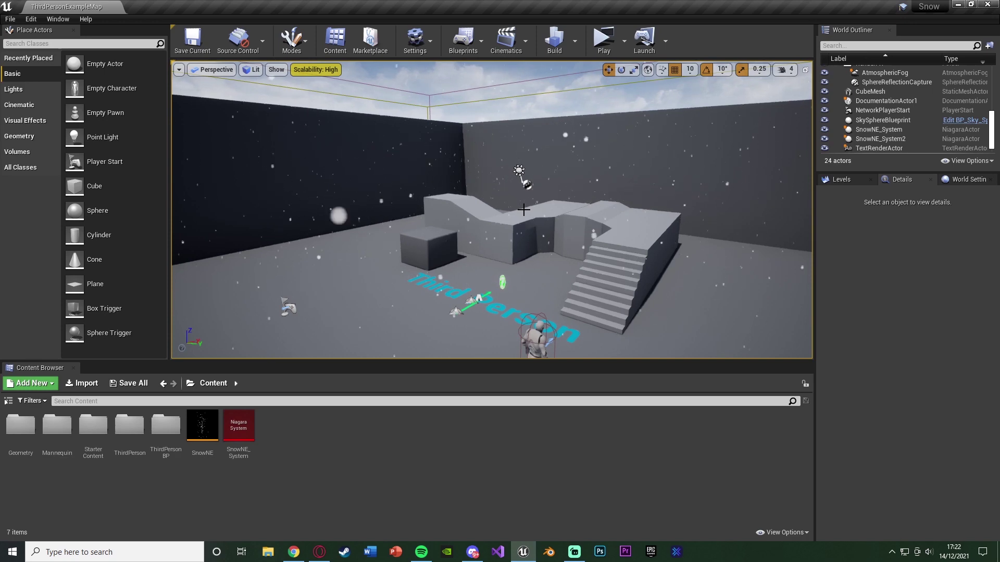
right_drag(524, 209, 523, 209)
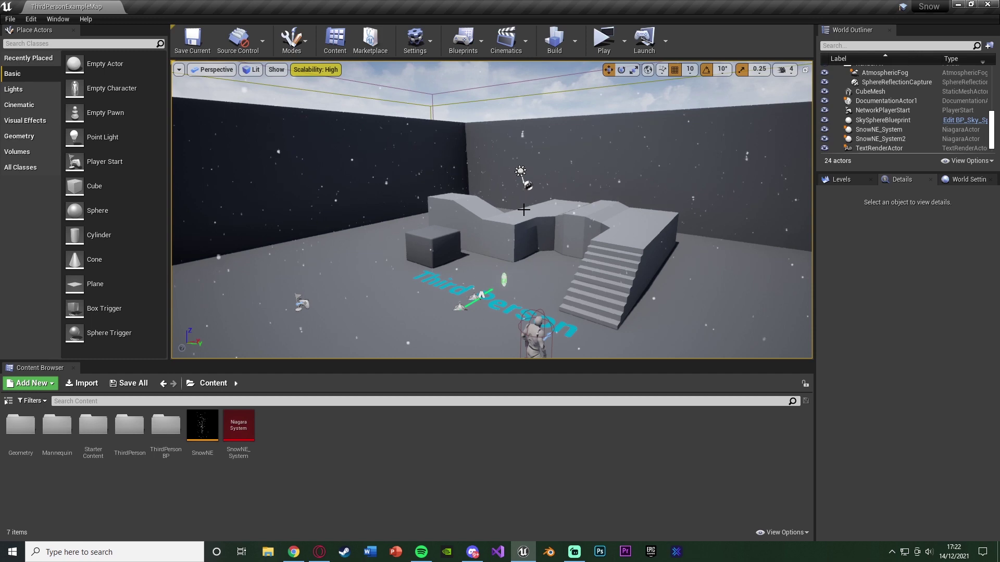
click(603, 39)
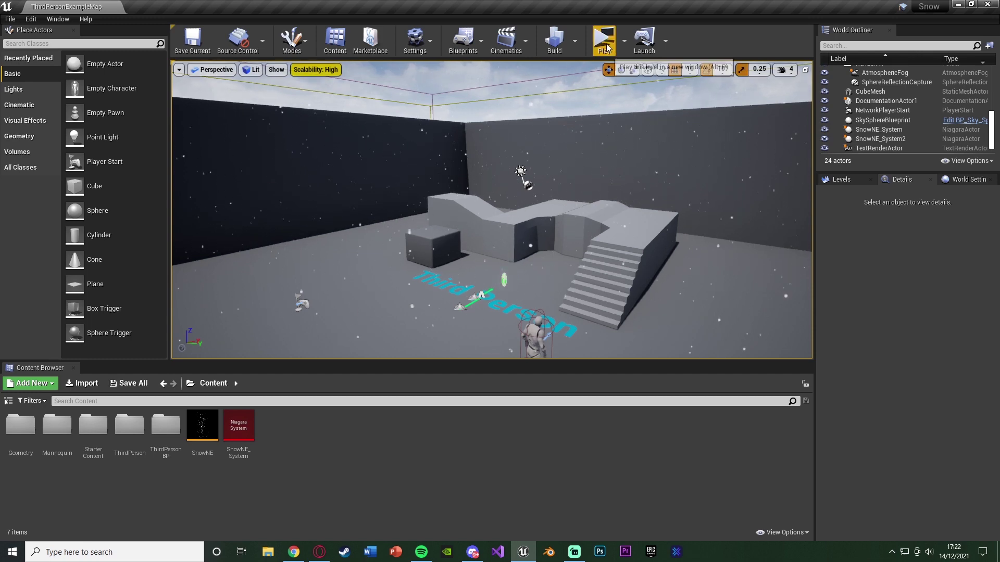
key(d)
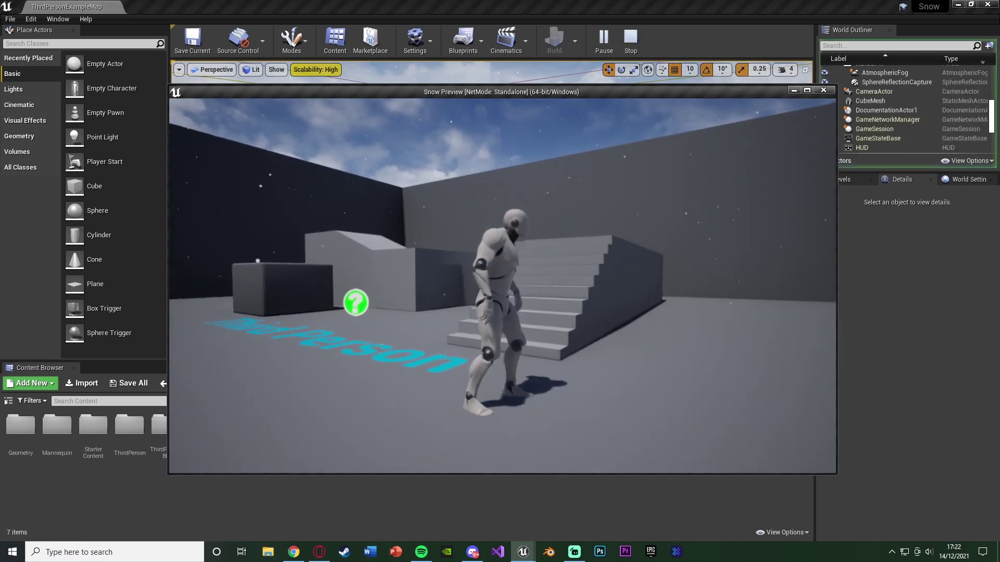
key(a)
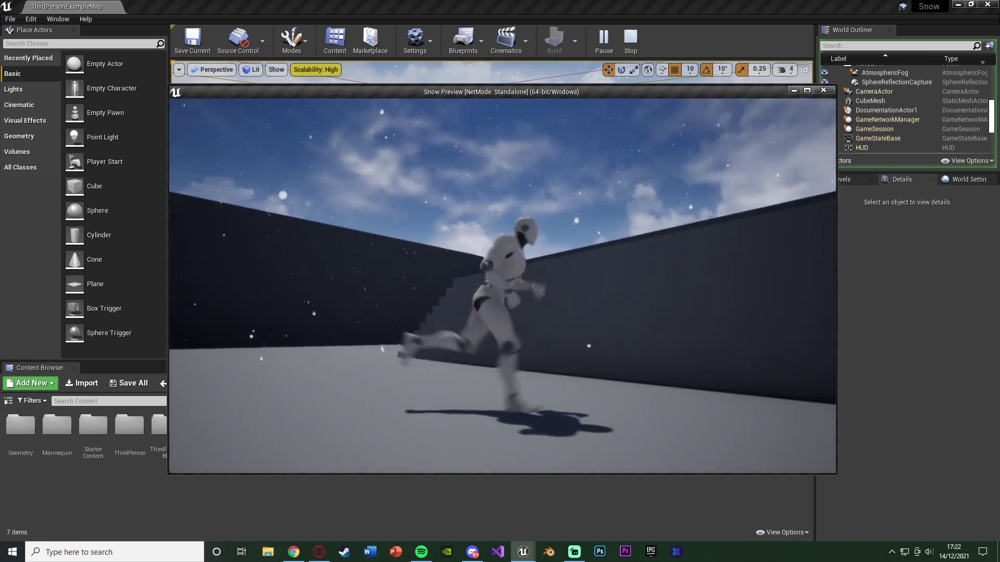
key(d)
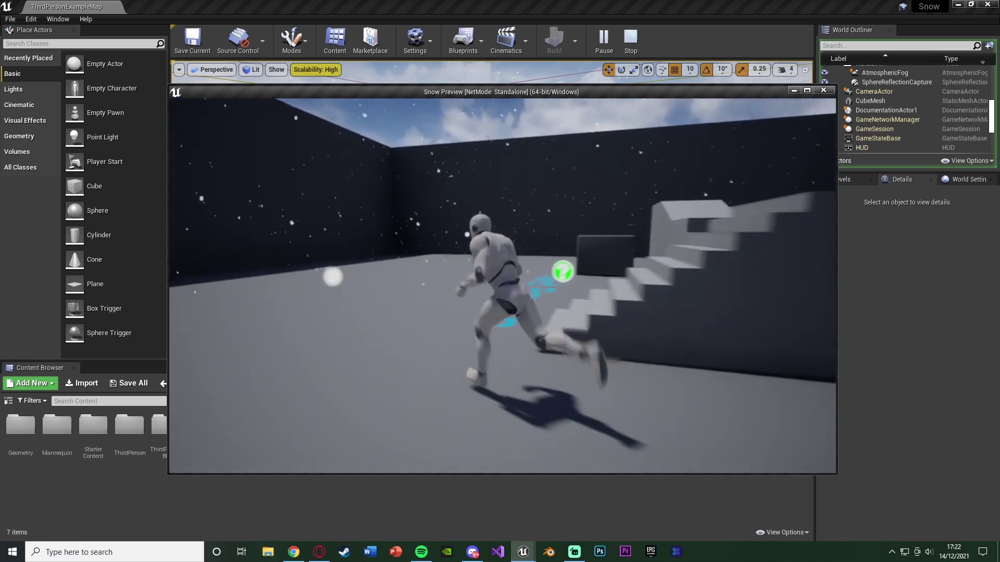
key(a)
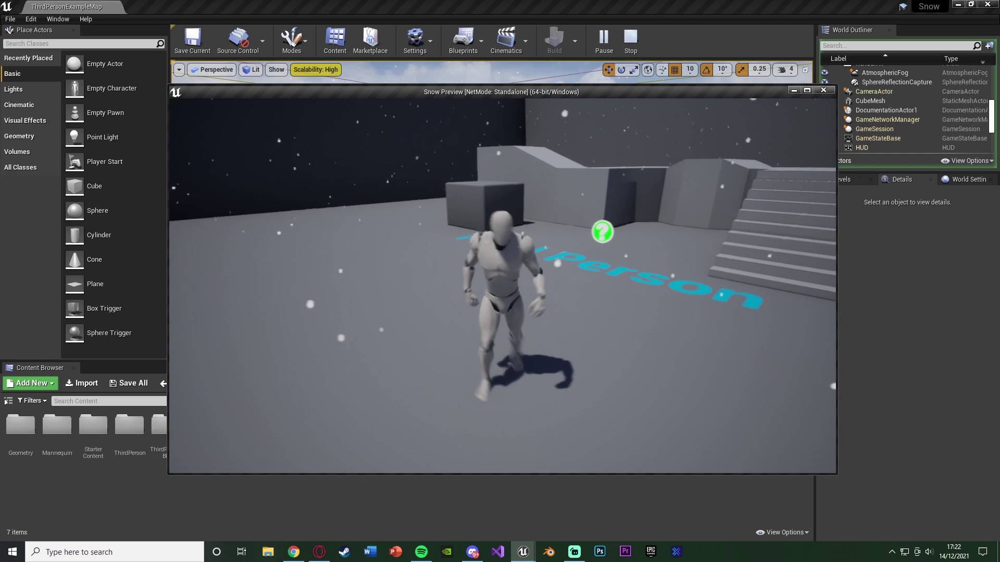
key(w)
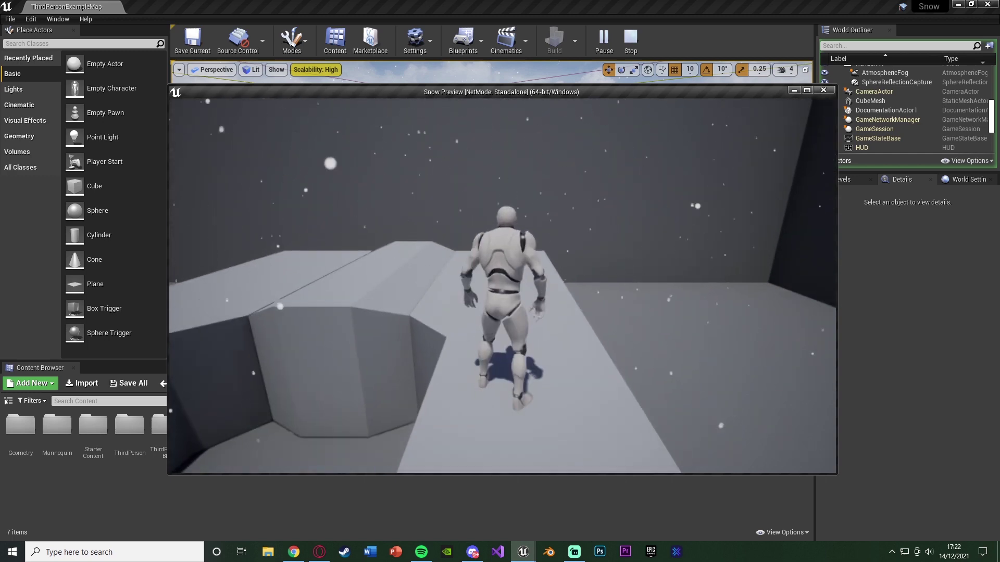
key(Escape)
- Bring up the Content Browser's Add New menu with the Animation asset list showing
mouse_move(492, 234)
right_down()
mouse_move(492, 172)
mouse_move(492, 219)
mouse_move(502, 219)
mouse_move(471, 224)
mouse_move(492, 224)
right_up()
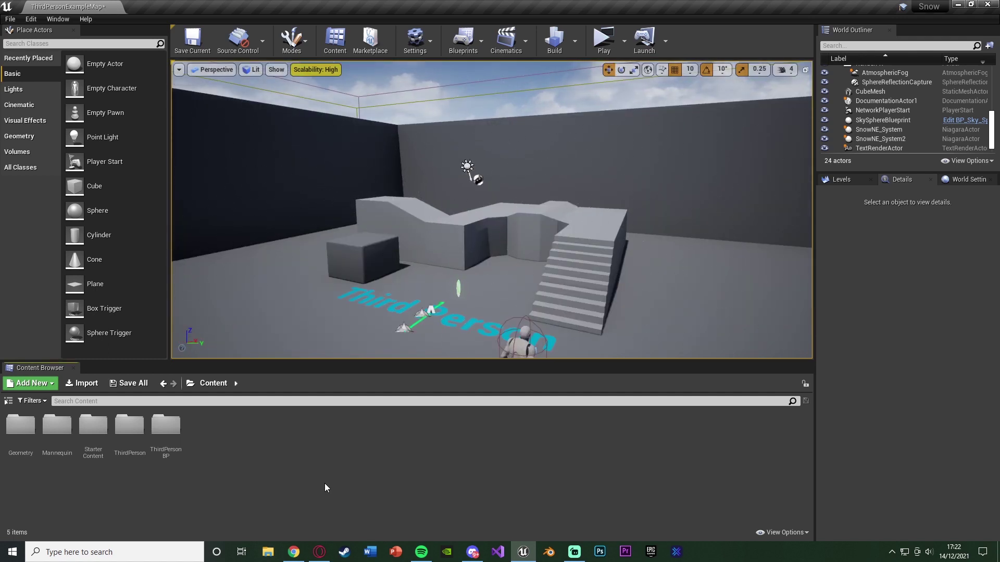
right_click(239, 462)
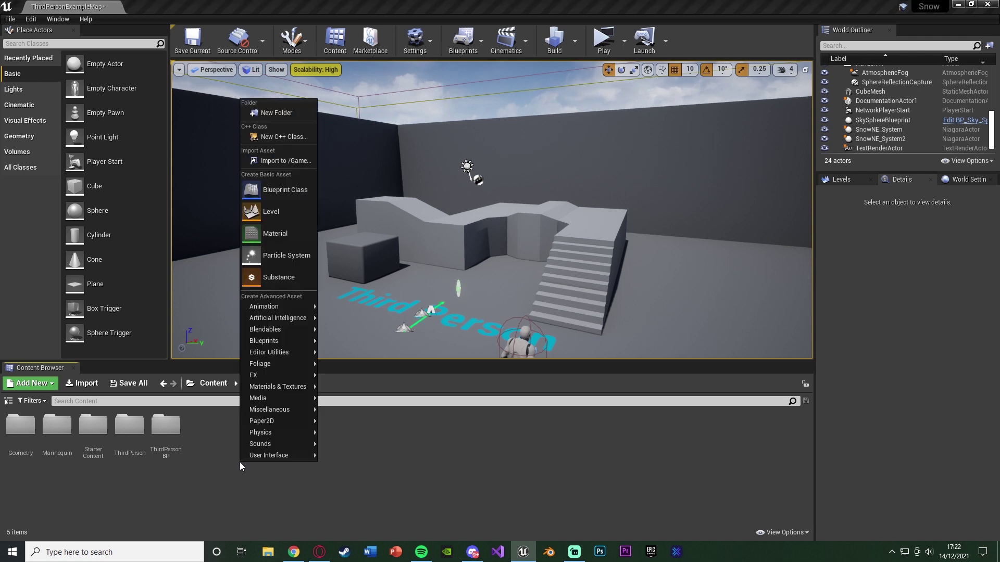
mouse_move(262, 379)
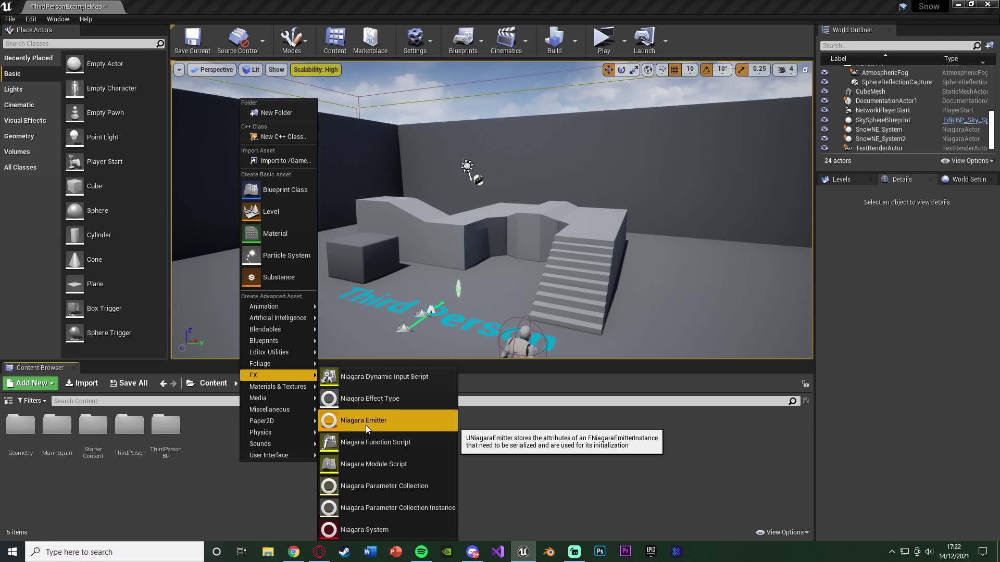
- Check the Niagara plugin by searching the Built-In plugins list for 'niag'
click(28, 19)
click(61, 180)
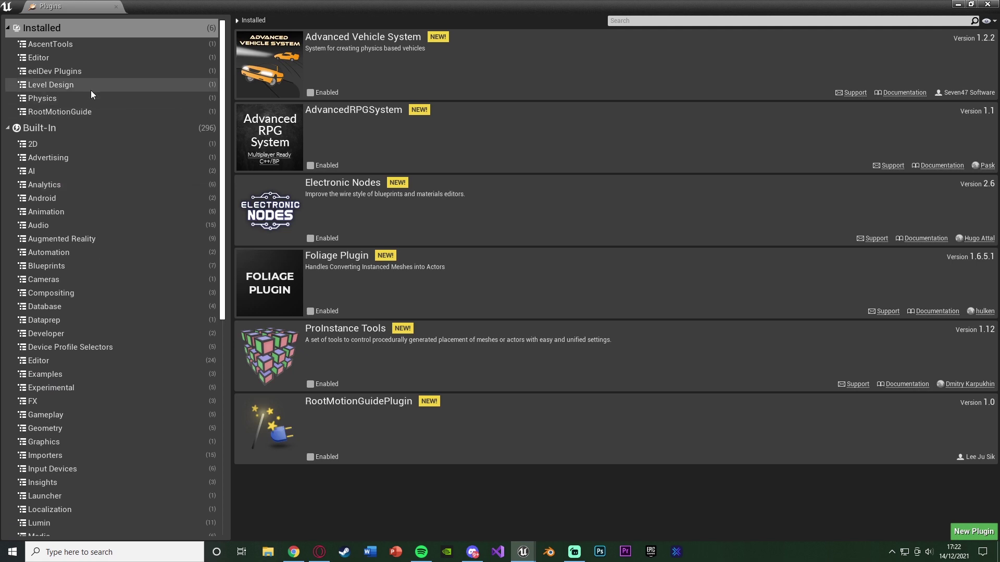
click(51, 130)
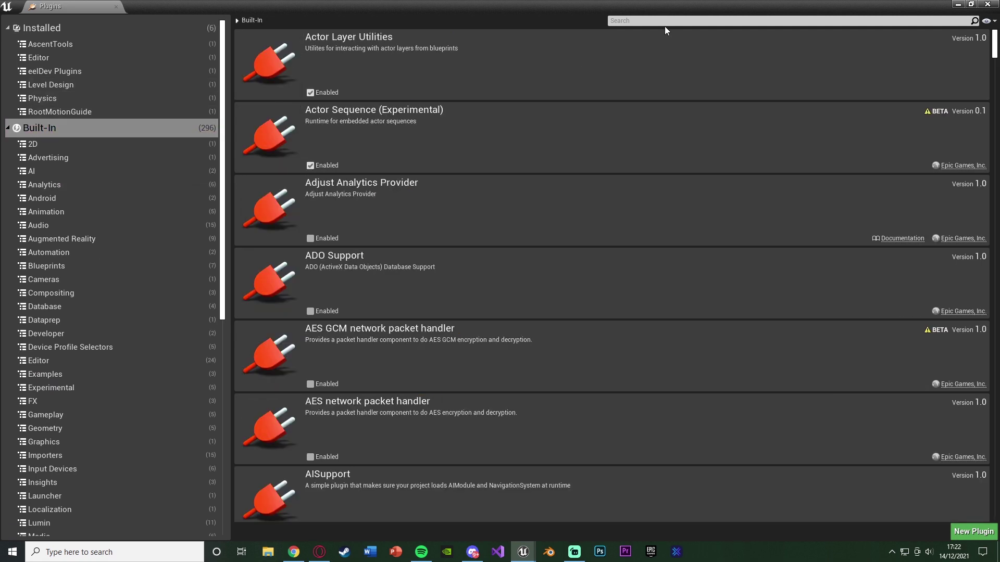
click(665, 22)
text(niag)
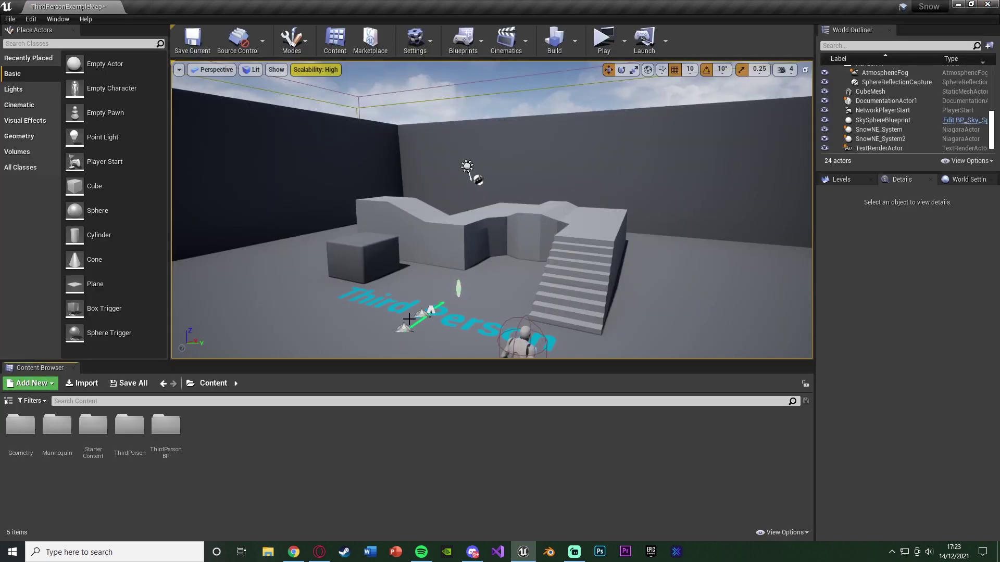
- Create a new Niagara emitter in Content from the Fountain template
right_click(233, 446)
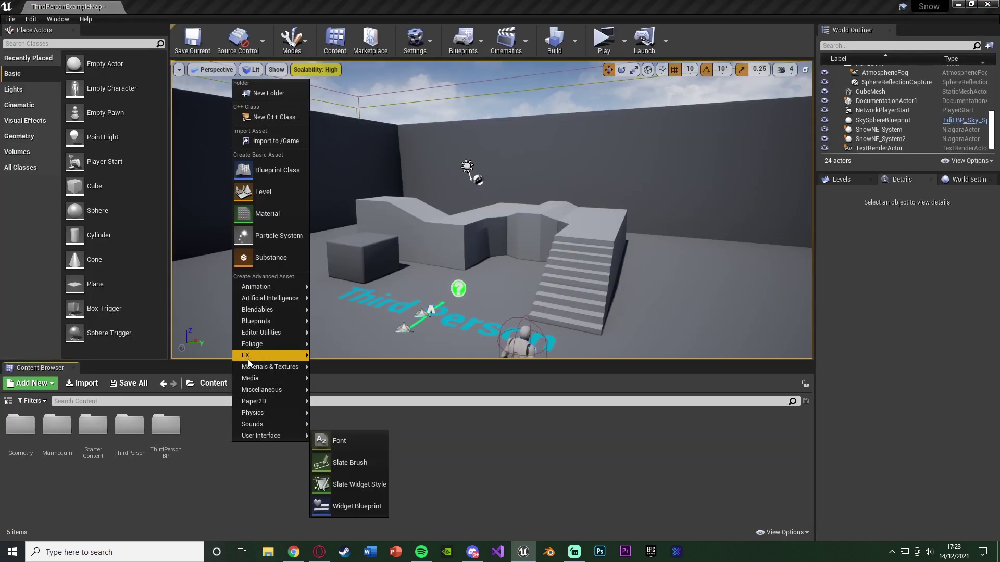
mouse_move(247, 358)
click(384, 405)
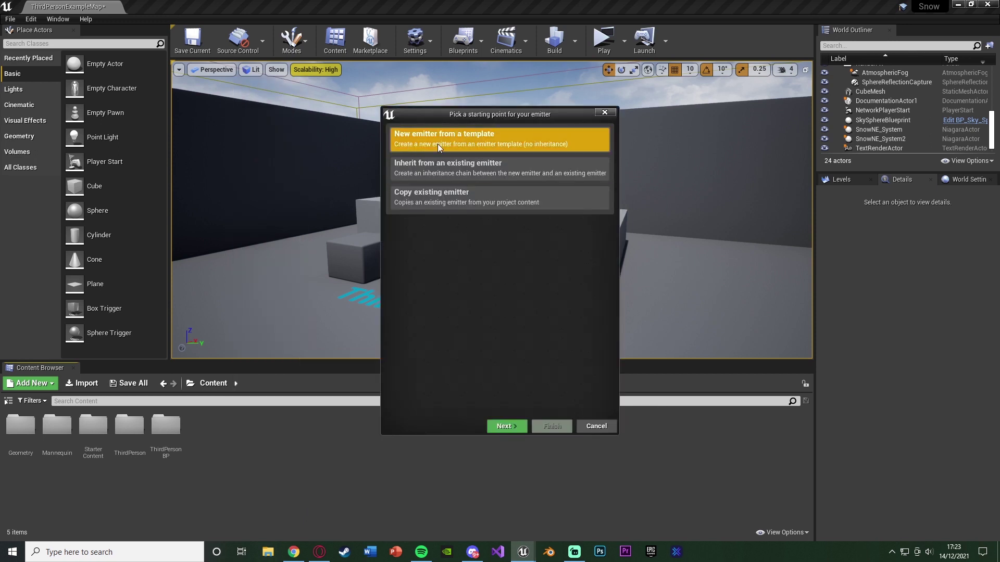
click(500, 426)
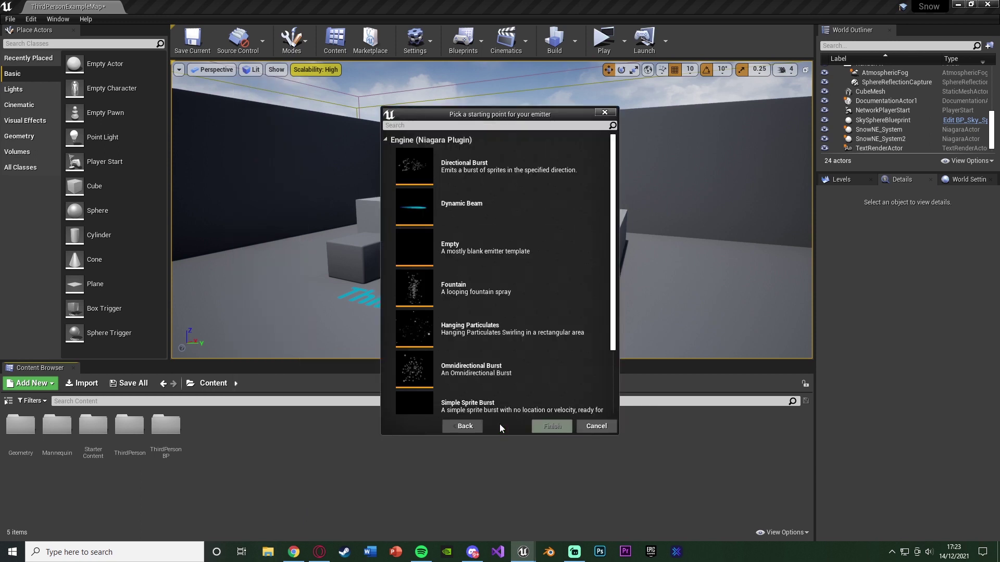
click(471, 302)
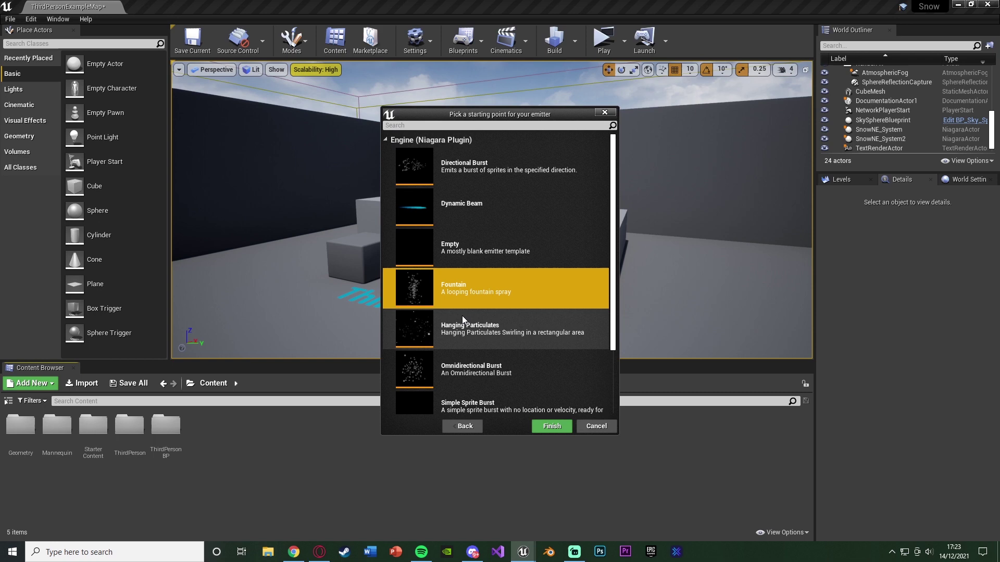
click(556, 427)
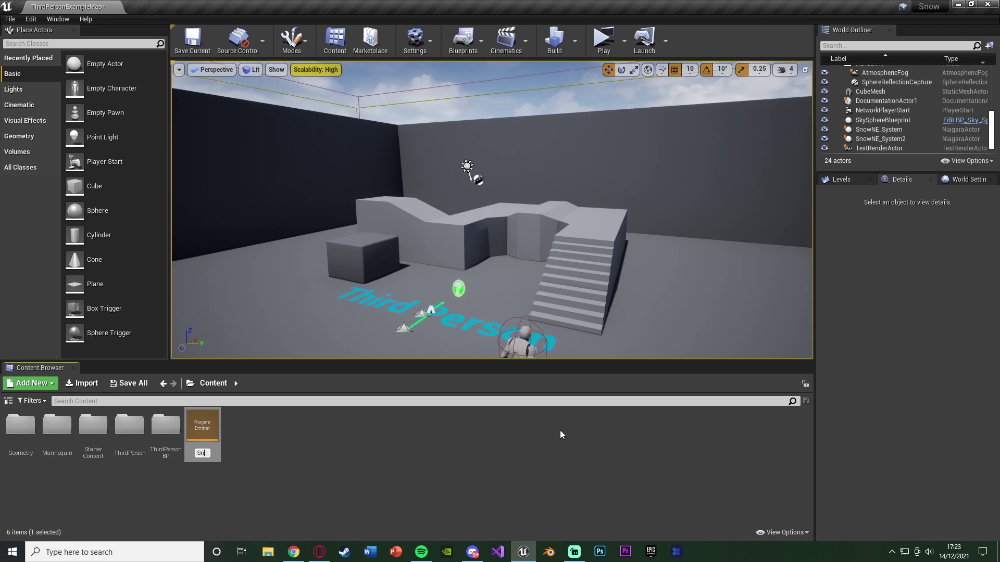
- Name the new emitter SnowNE and open it in the Niagara editor
text(SnowNE)
key(Return)
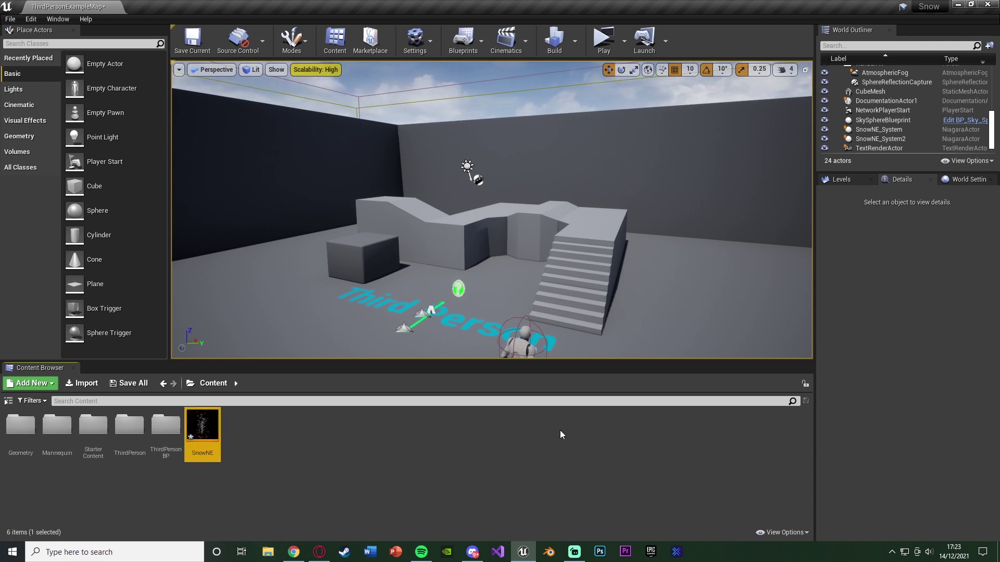
key(Return)
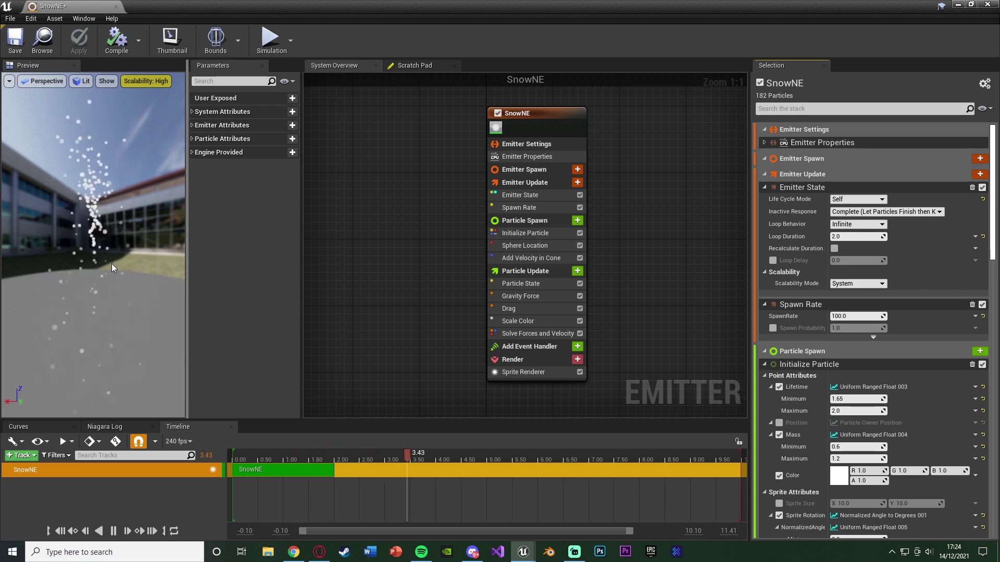
- Select the SnowNE emitter node and scroll its stack down toward Initialize Particle
click(552, 116)
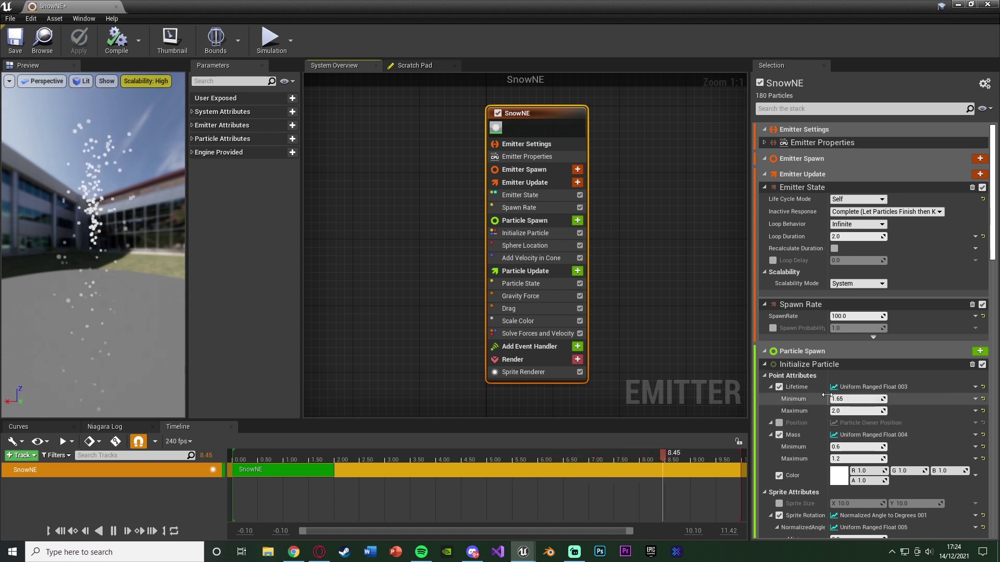
scroll(792, 312, down, 5)
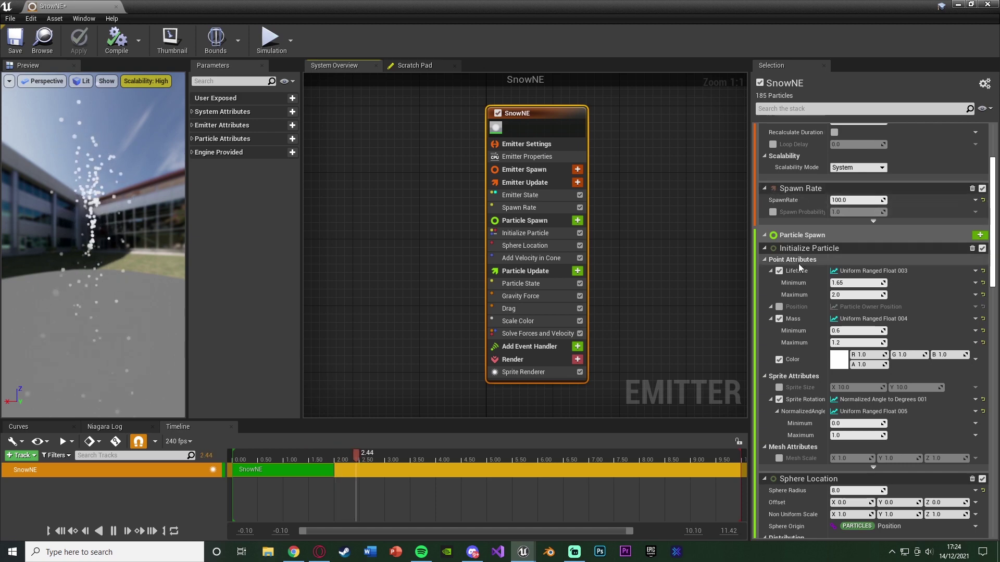
scroll(796, 364, down, 1)
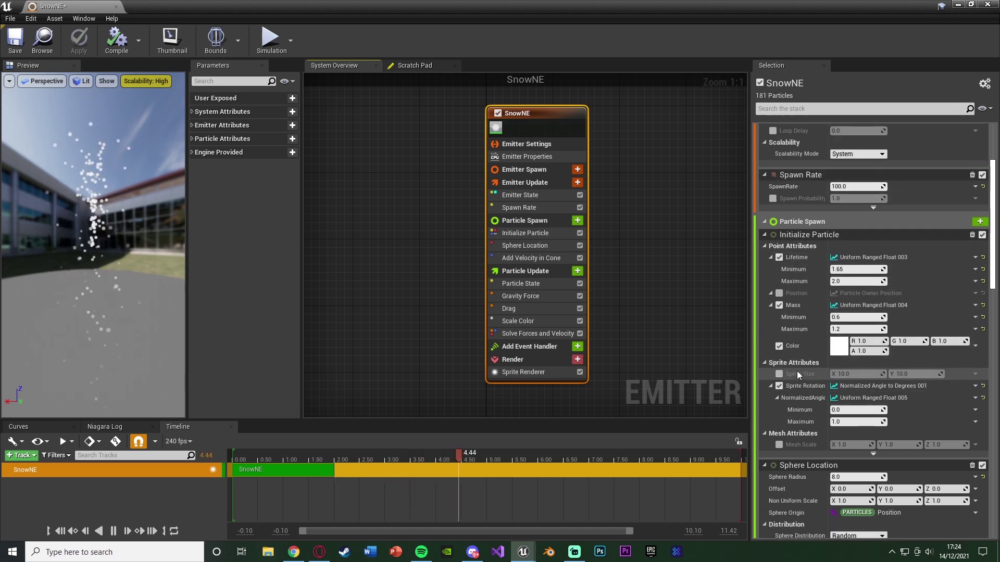
scroll(797, 371, down, 1)
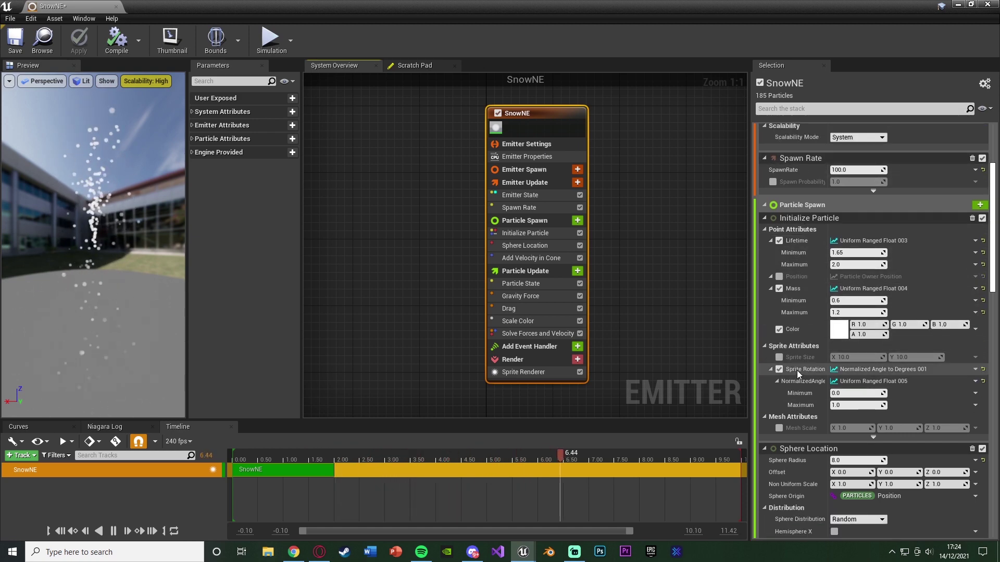
- Search the stack for 'velocity stre', set minimum cone velocity strength to -1000, and edit the cone angle
click(794, 108)
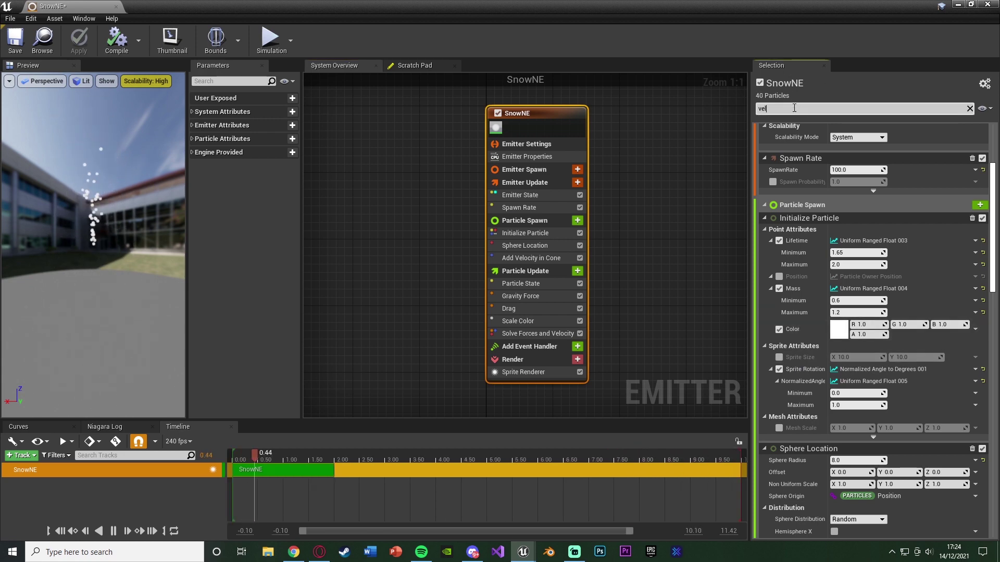
text(velocity)
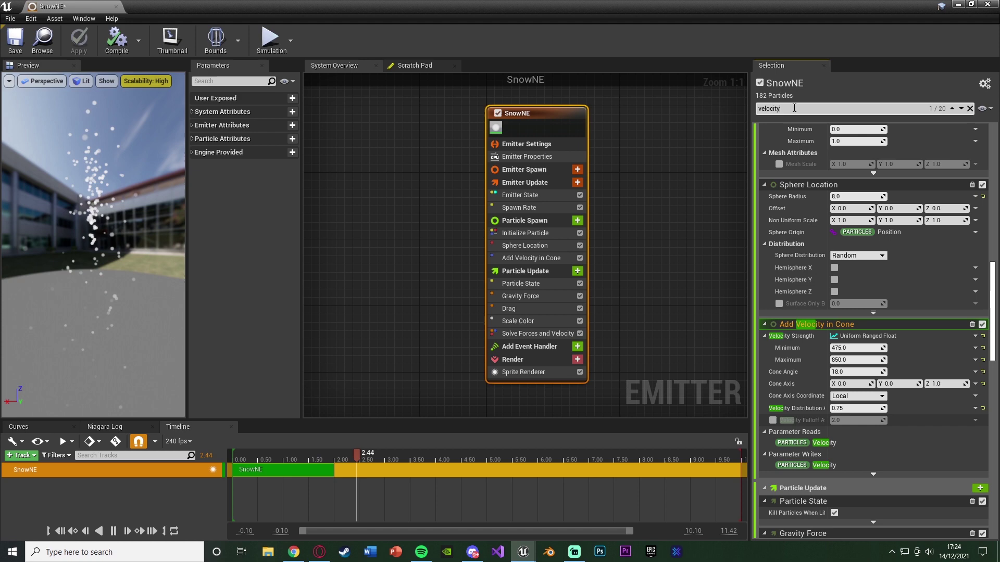
text( stren)
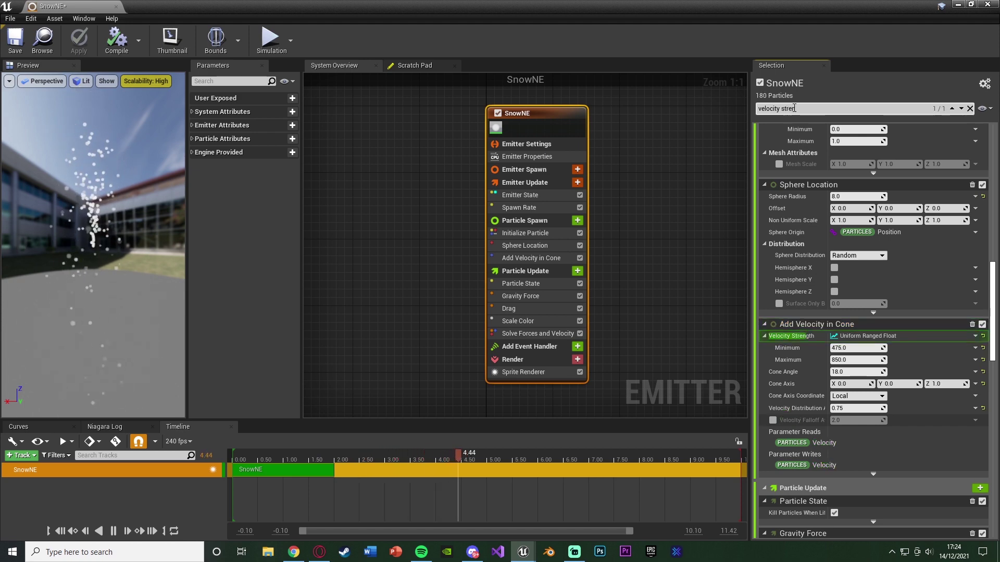
scroll(806, 356, down, 1)
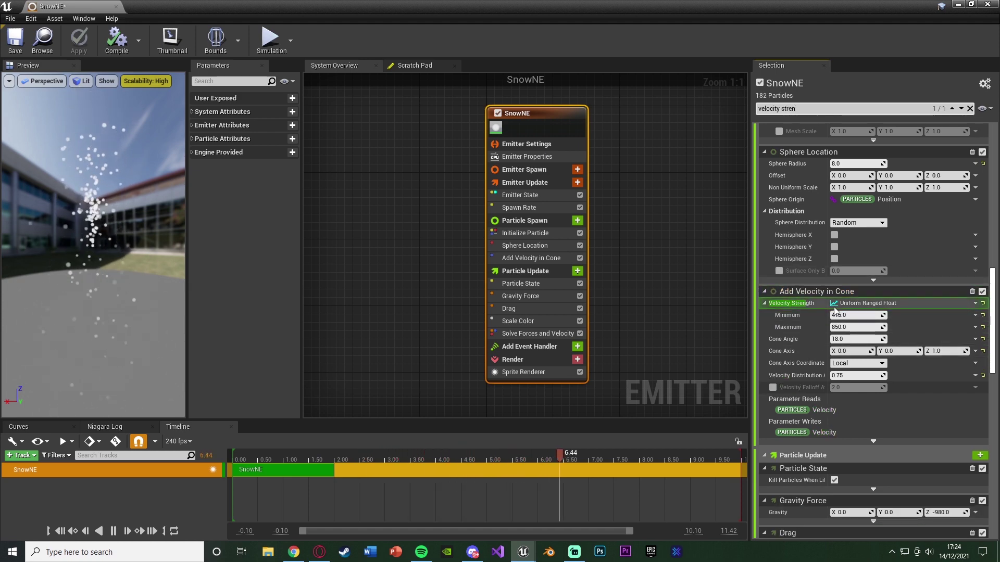
click(852, 316)
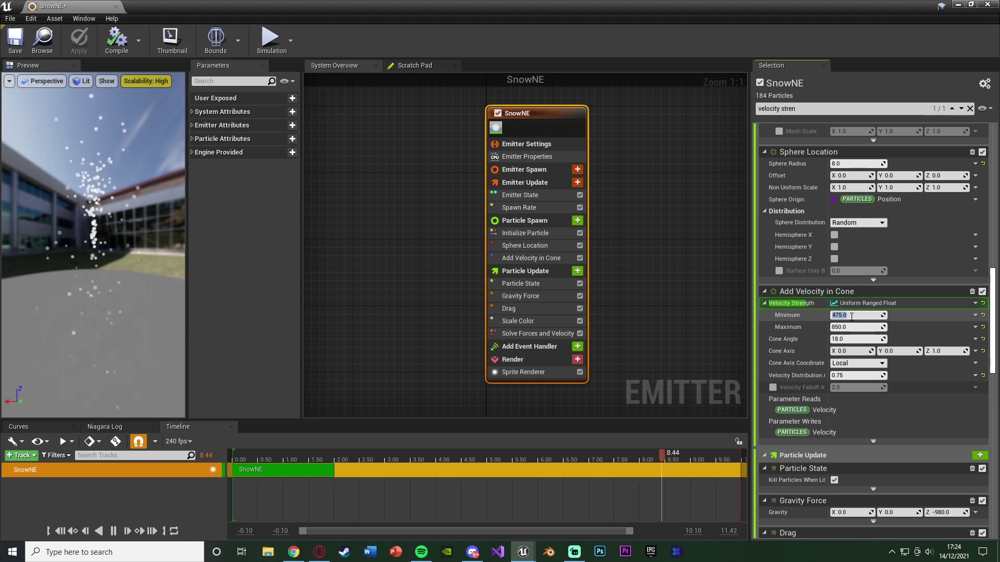
text(-1000)
key(Return)
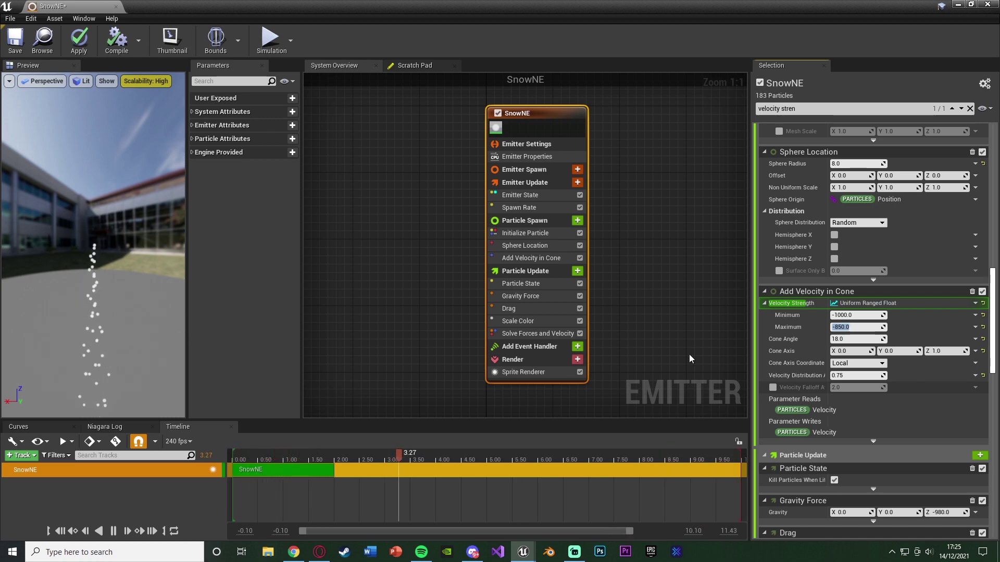
click(860, 339)
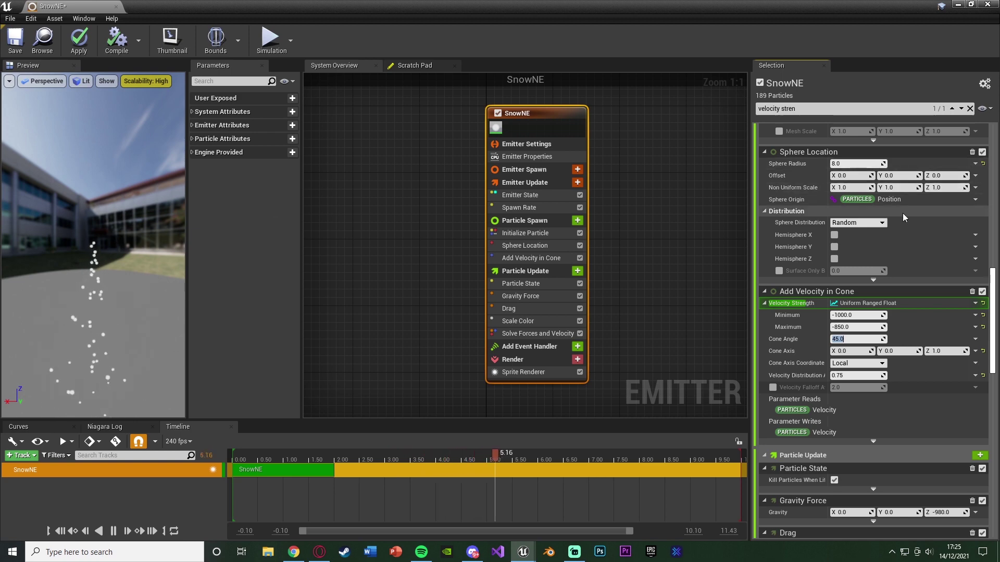
- Change the Sphere Location radius from 8 to 5000
scroll(784, 310, up, 2)
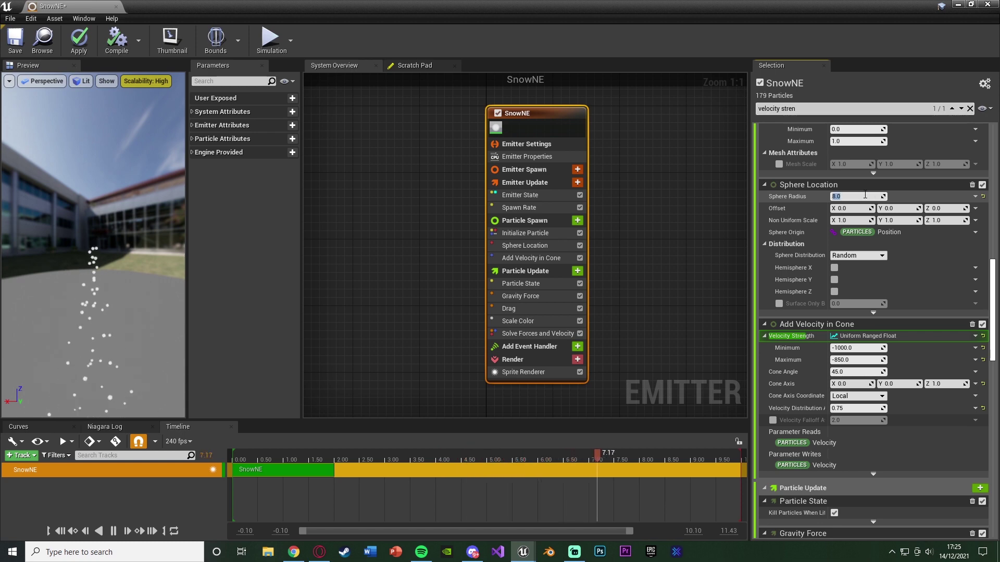
text(300)
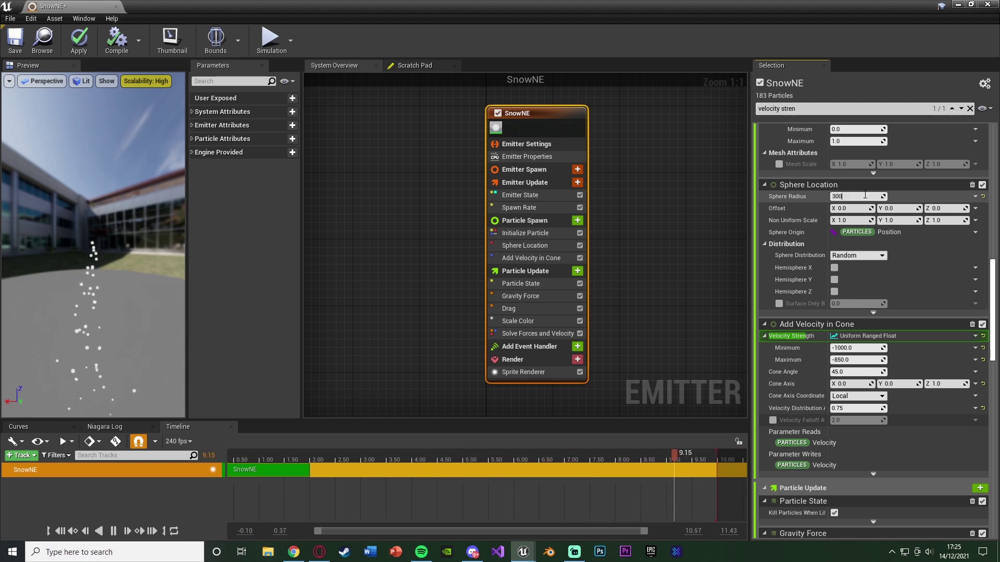
text(0)
key(Return)
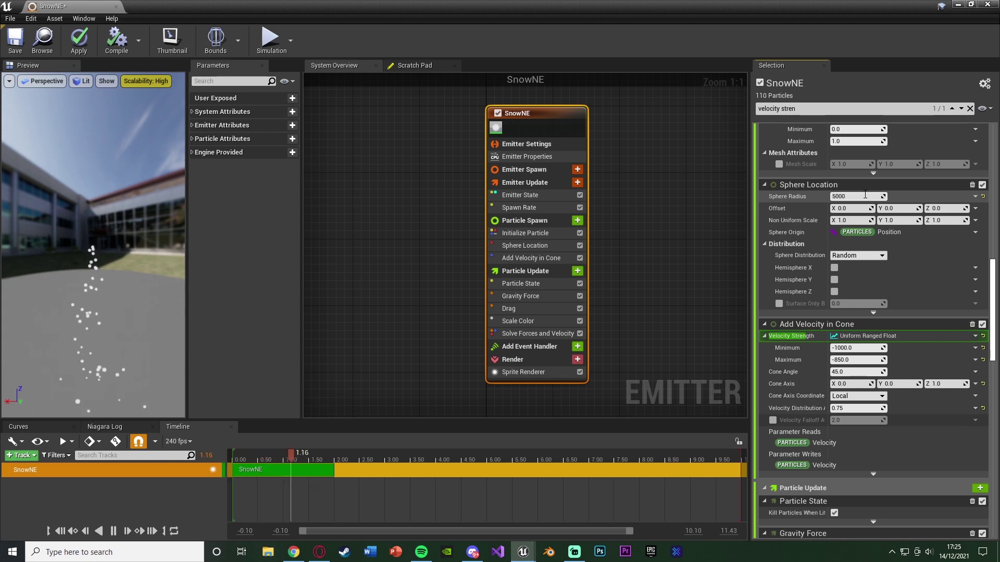
click(865, 196)
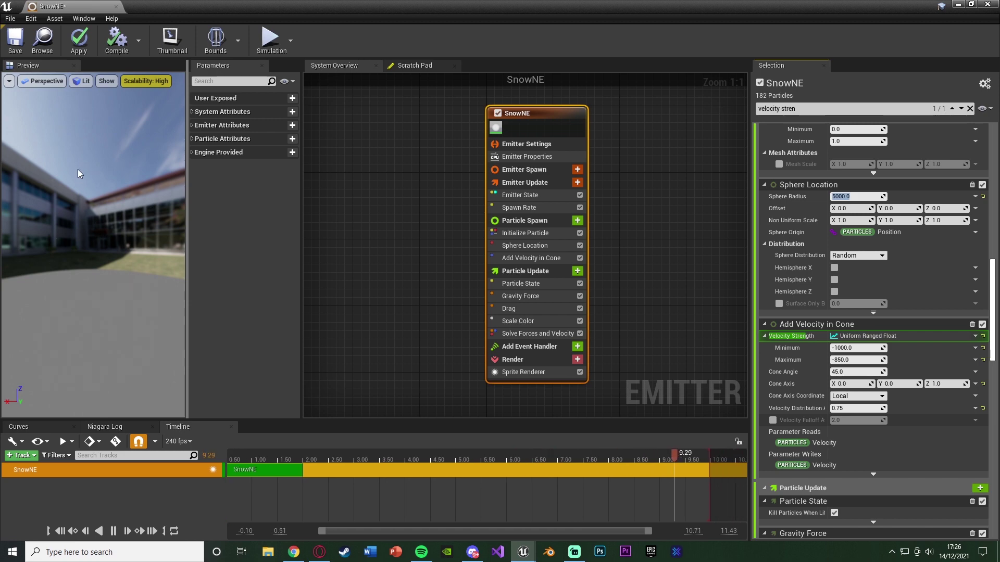
- Edit the Spawn Rate module's SpawnRate value, entering 5000 and then 10000
scroll(776, 288, up, 8)
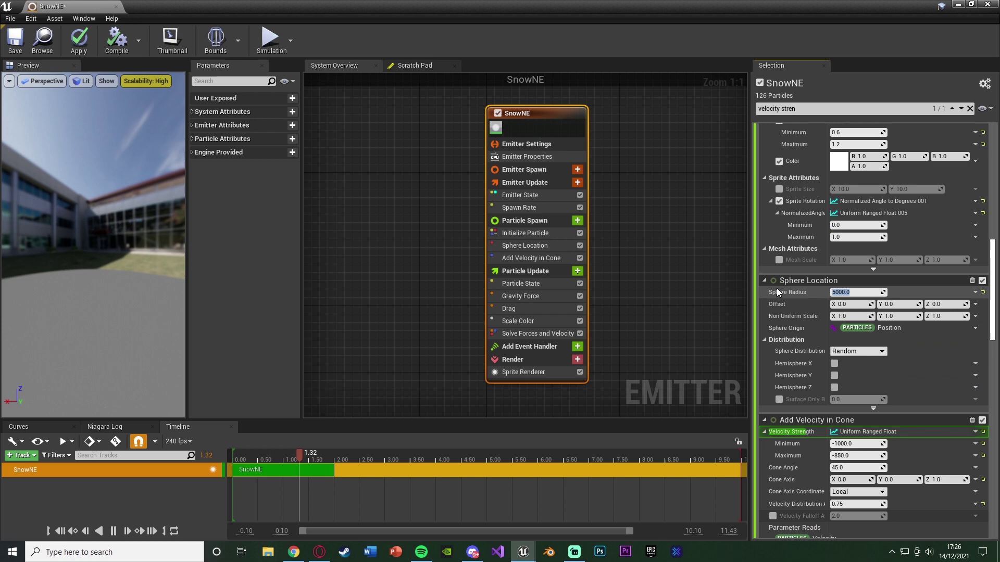
click(779, 289)
scroll(777, 289, up, 3)
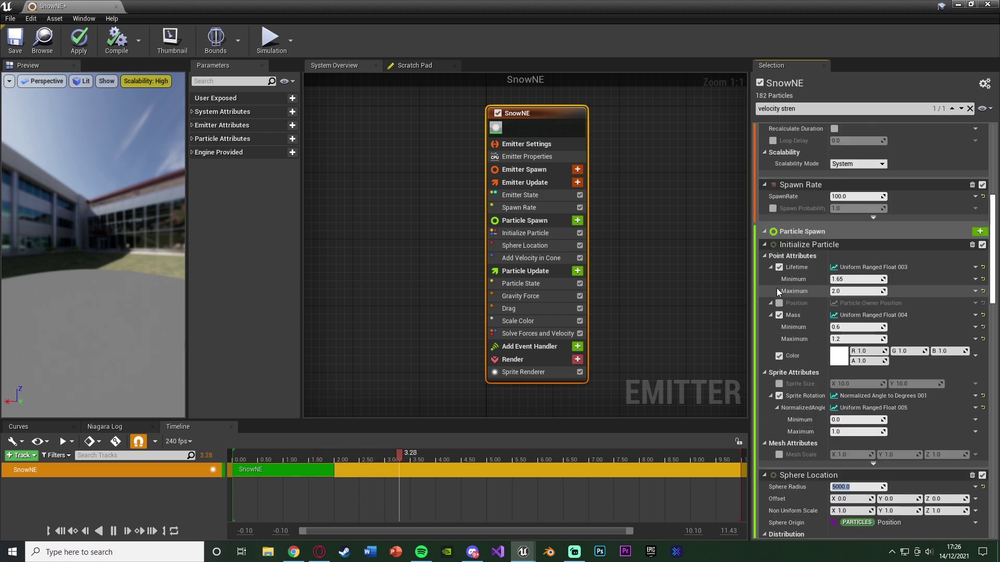
click(850, 197)
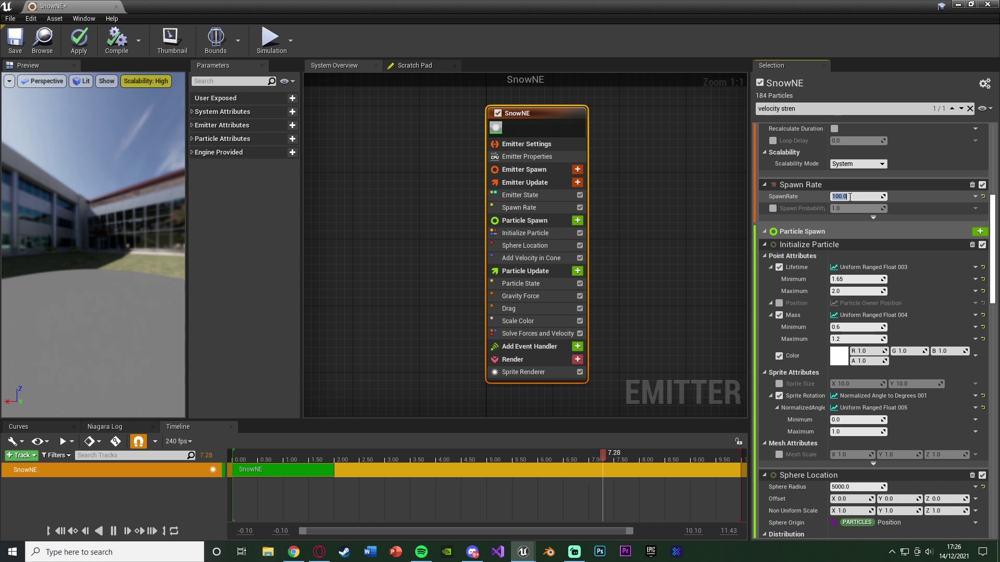
text(5000)
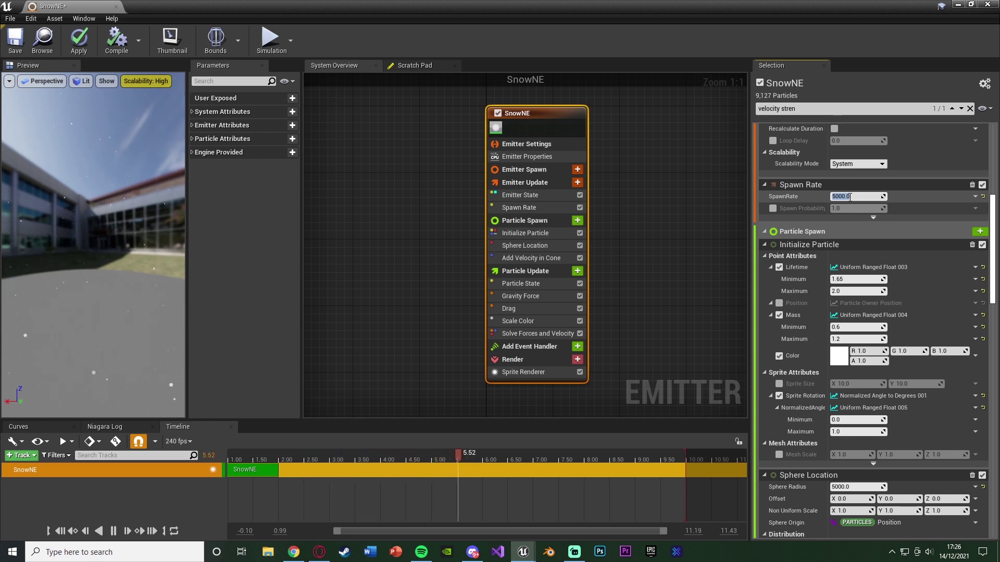
text(10000)
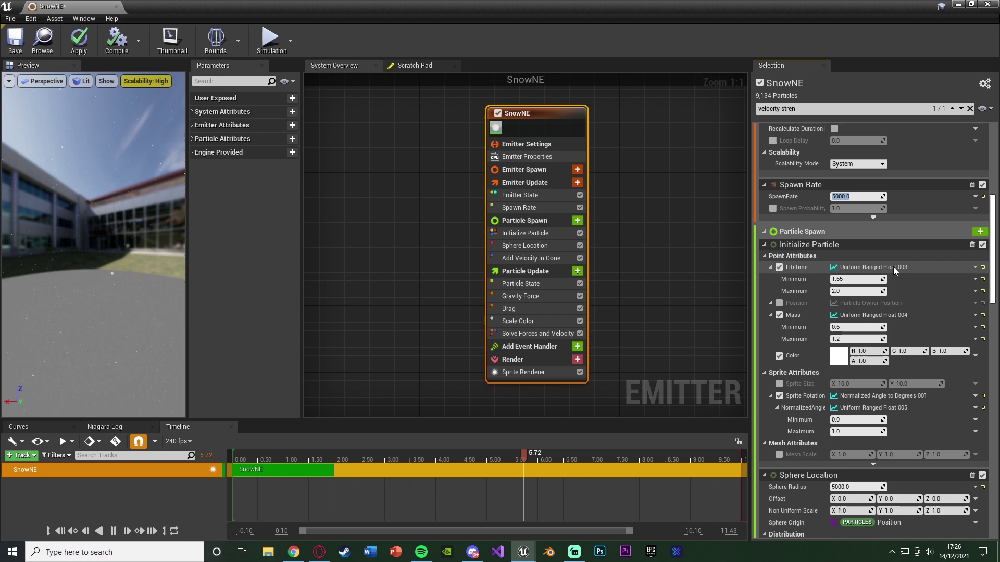
- Lower Gravity Force Z from -980 to -25, then to -15
scroll(920, 291, down, 4)
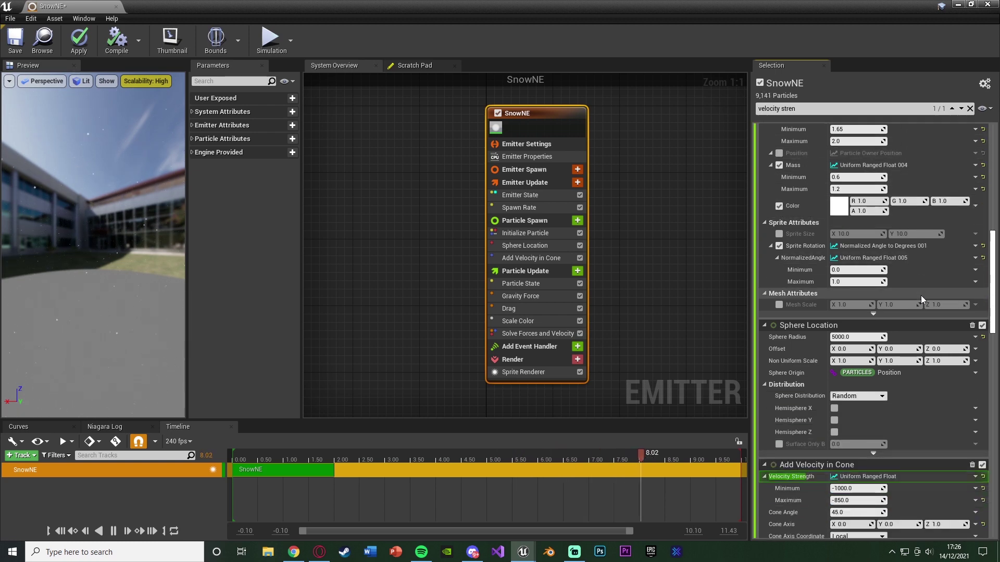
scroll(915, 334, down, 7)
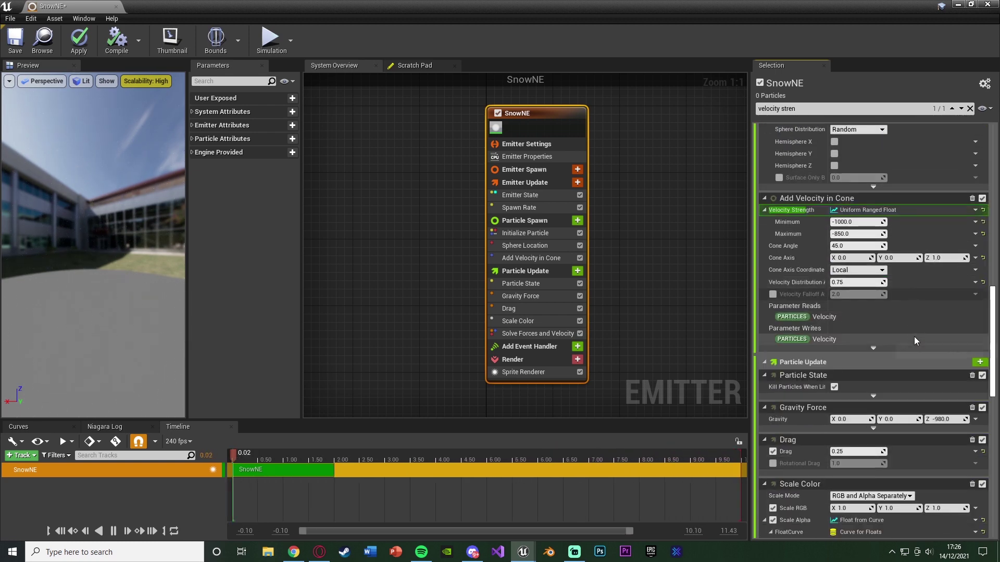
scroll(914, 337, down, 2)
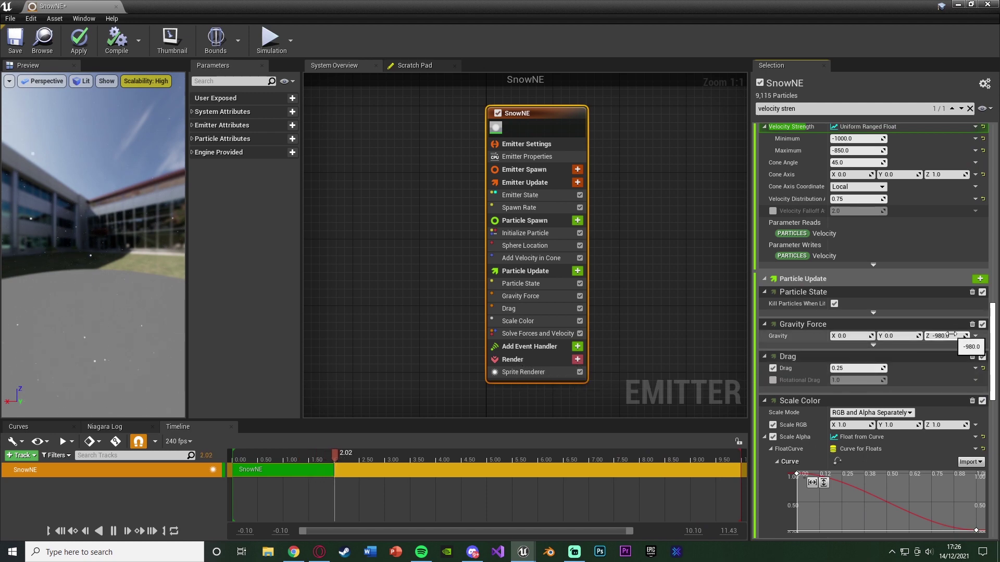
click(951, 334)
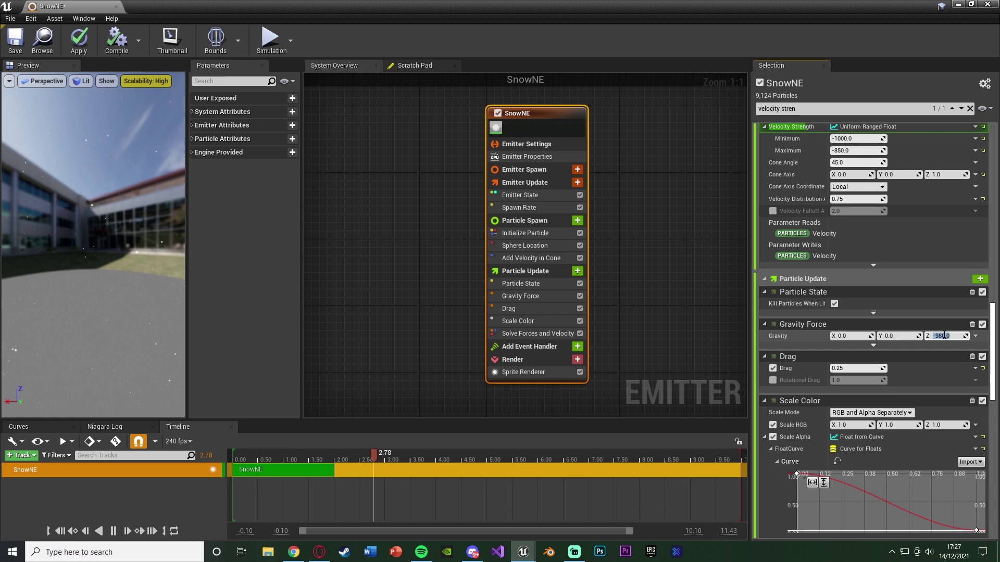
text(-25)
key(Return)
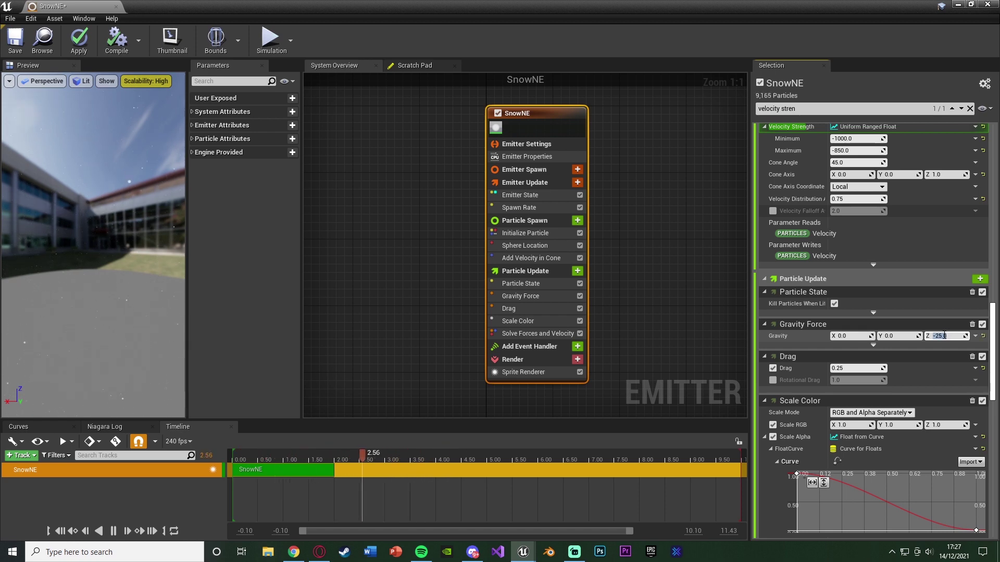
text(-15)
key(Return)
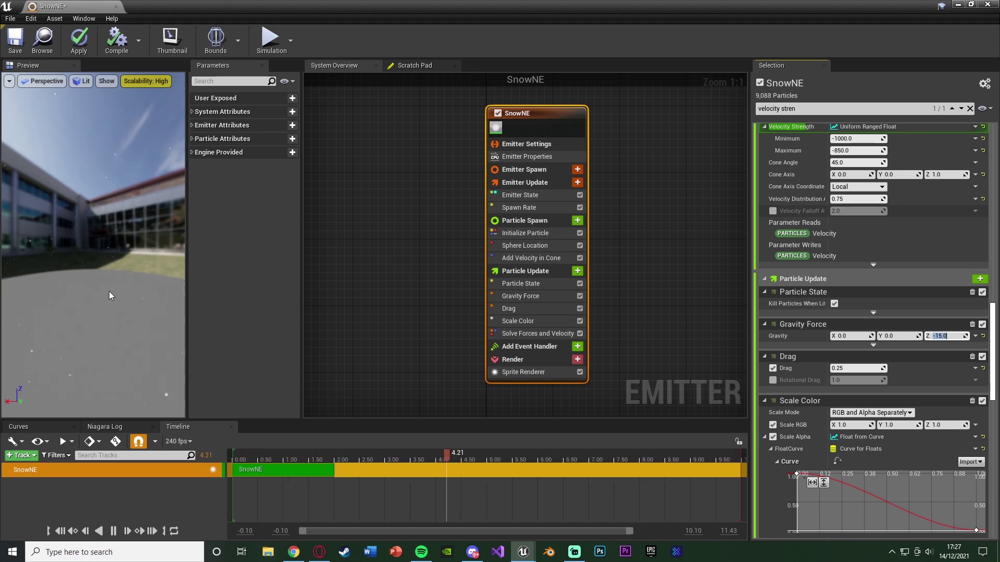
- Search the stack for 'lifetime' and set Lifetime minimum to 10 and maximum to 15
scroll(821, 237, up, 3)
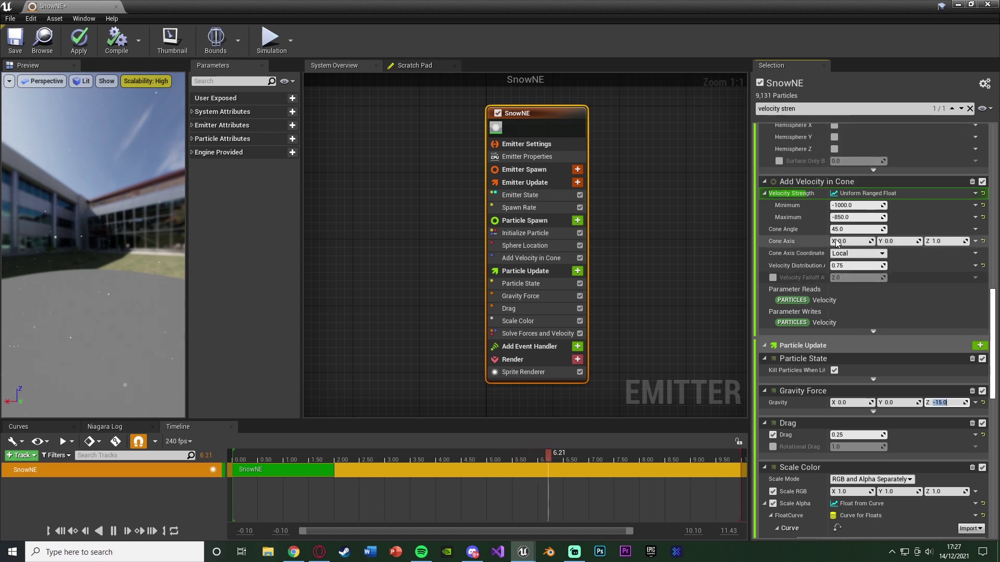
scroll(817, 254, up, 6)
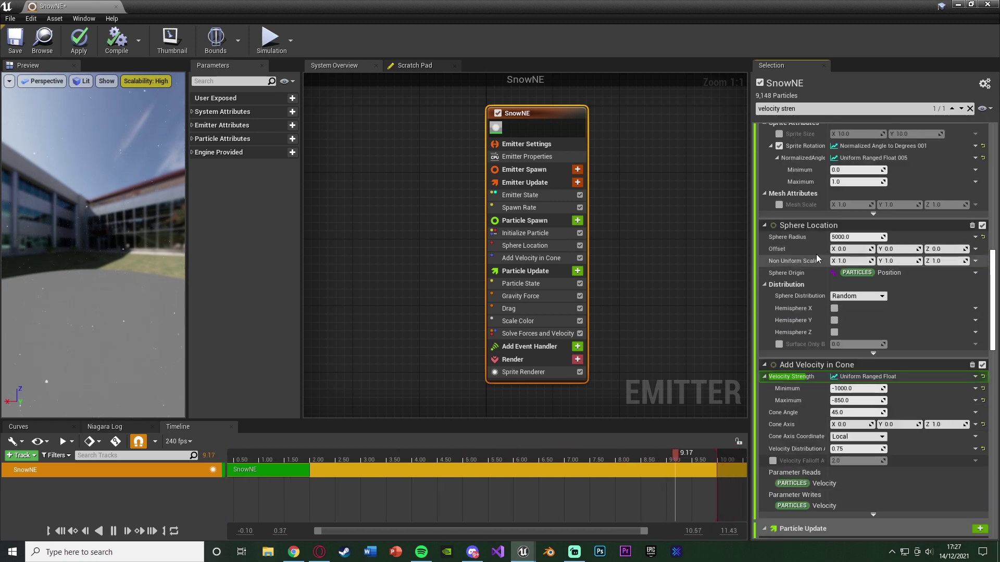
key(ctrl+a)
text(l)
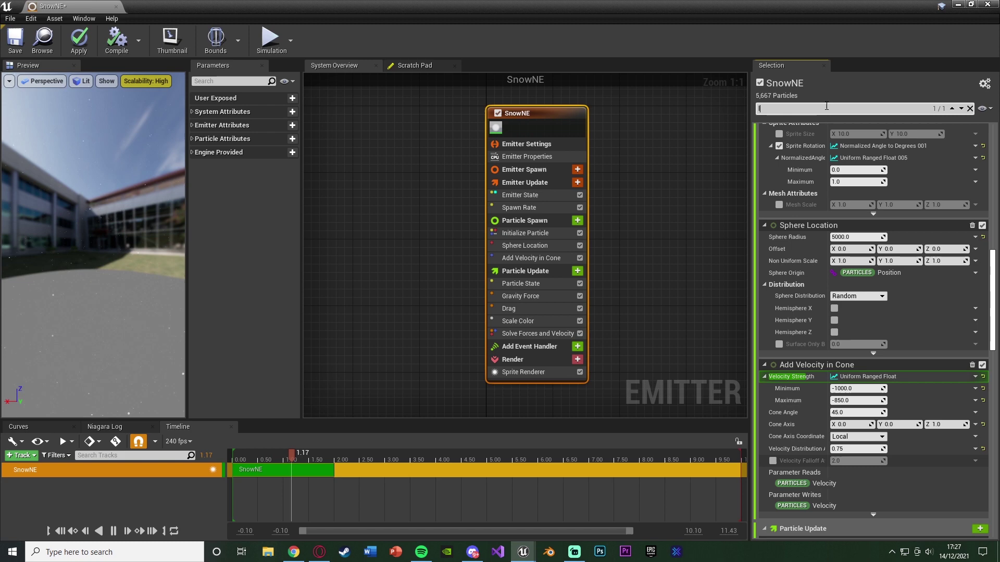
text(ife)
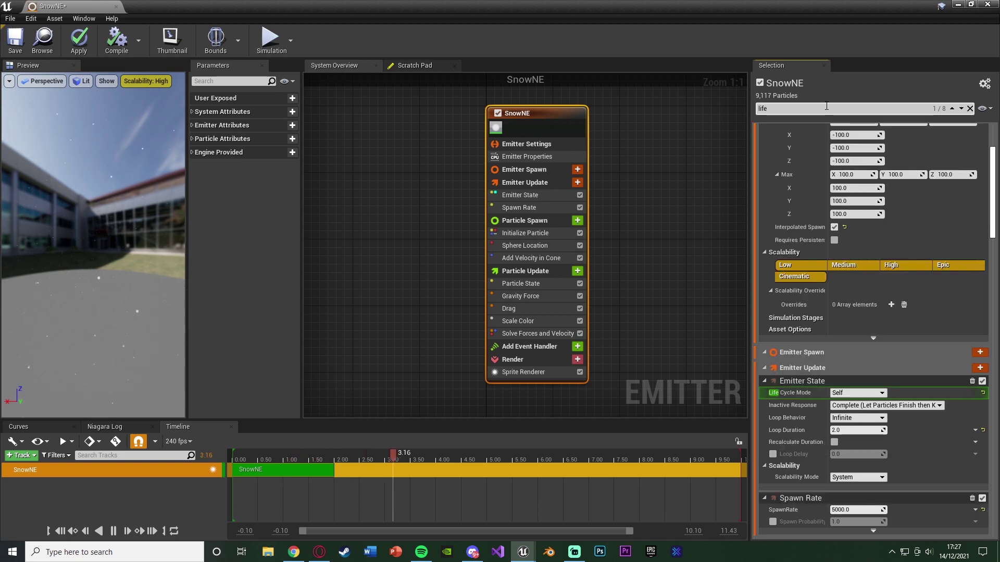
text(time)
scroll(817, 346, down, 1)
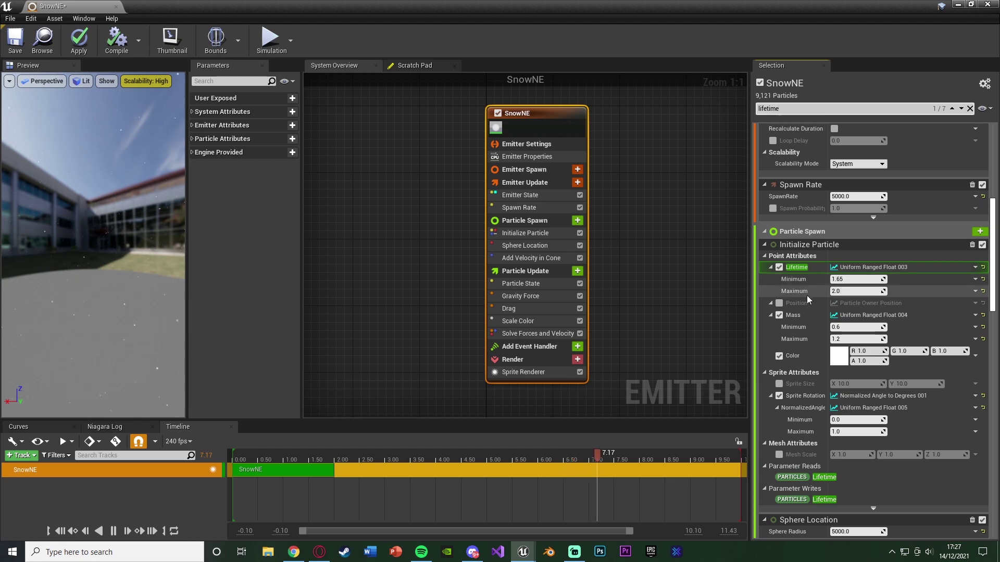
click(864, 281)
text(1)
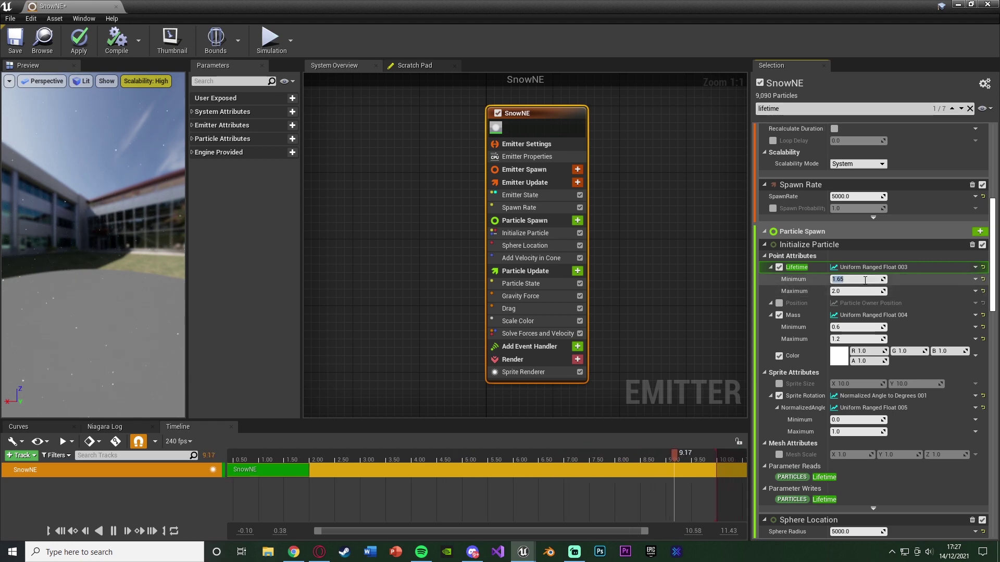
text(0)
key(Return)
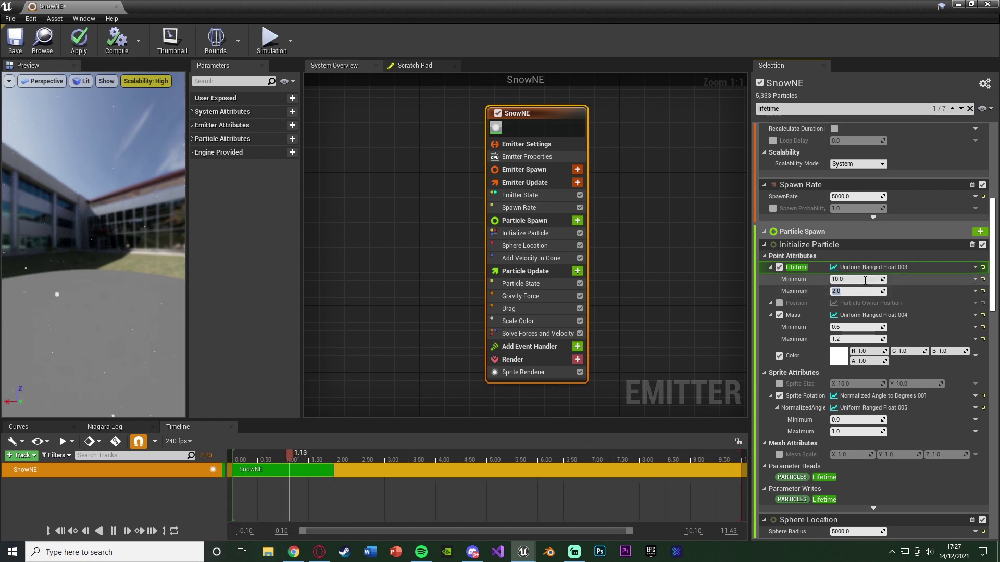
text(15)
key(Return)
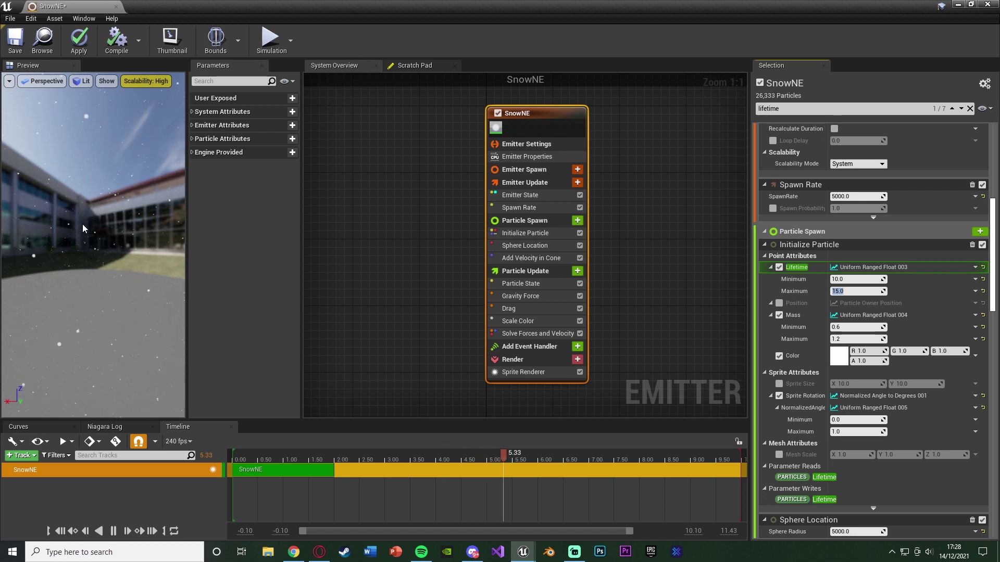
- Search for 'sprite size', enable Sprite Size at 6 by 6, and apply the emitter changes
click(789, 109)
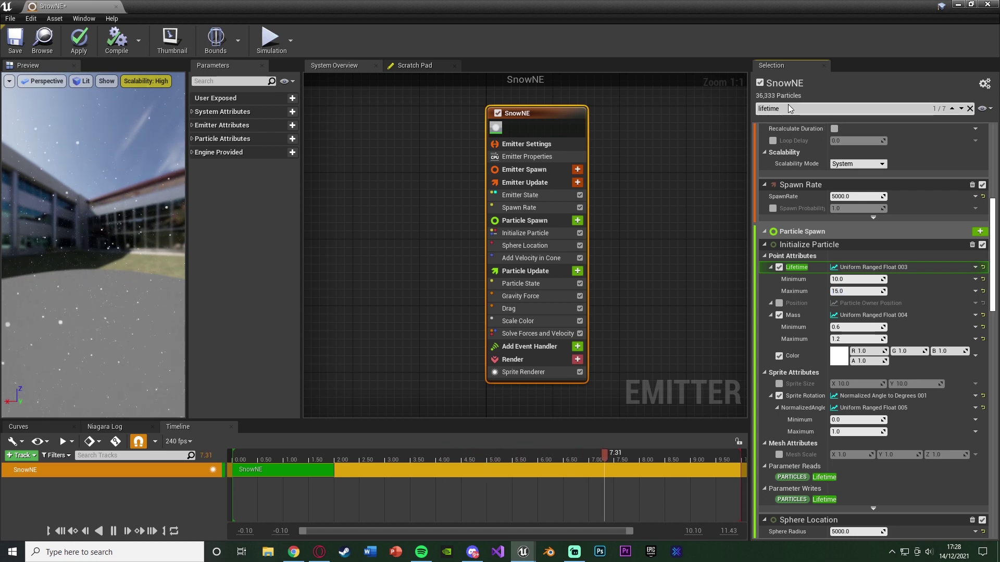
key(ctrl+a)
text(sprite size)
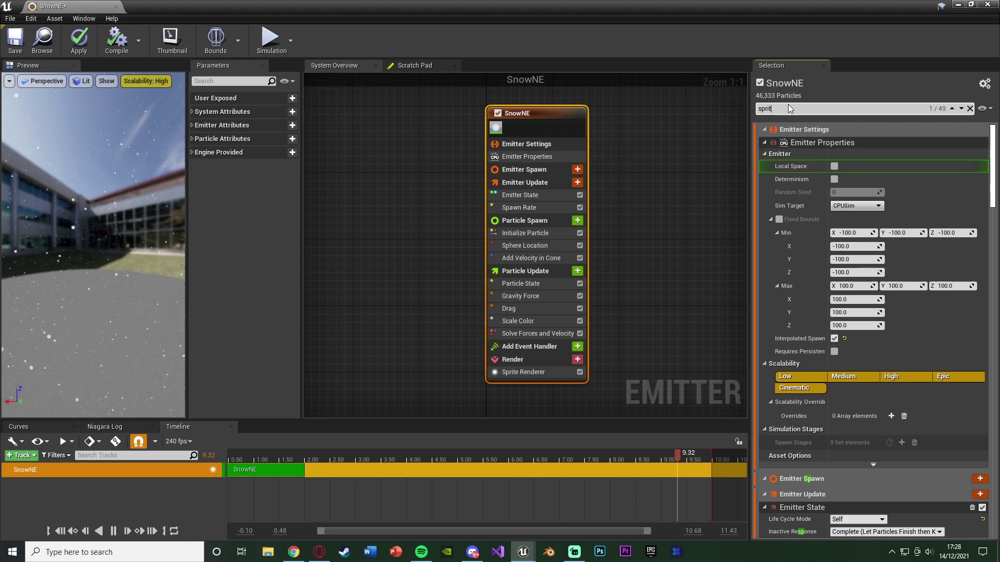
click(779, 282)
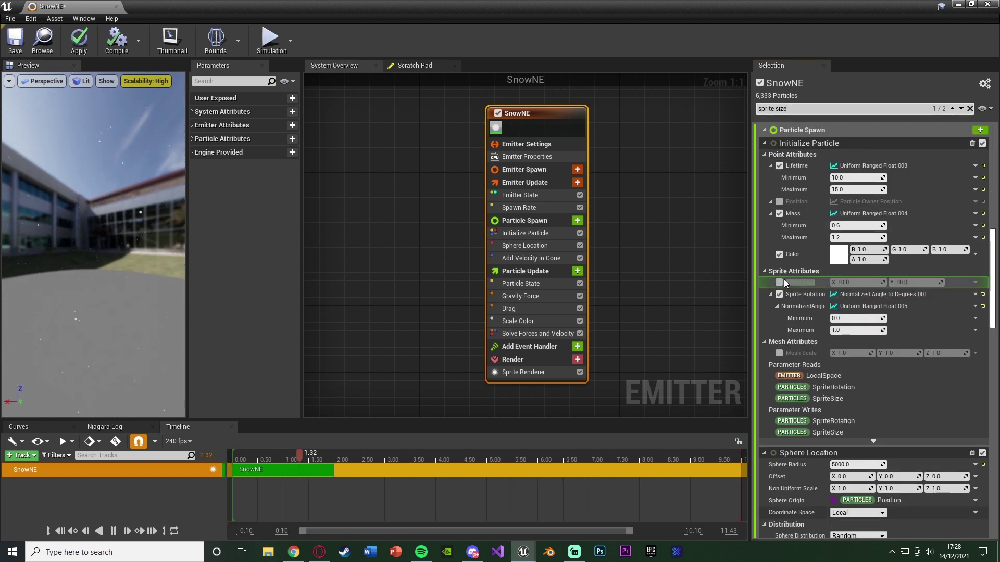
scroll(779, 281, down, 3)
click(850, 210)
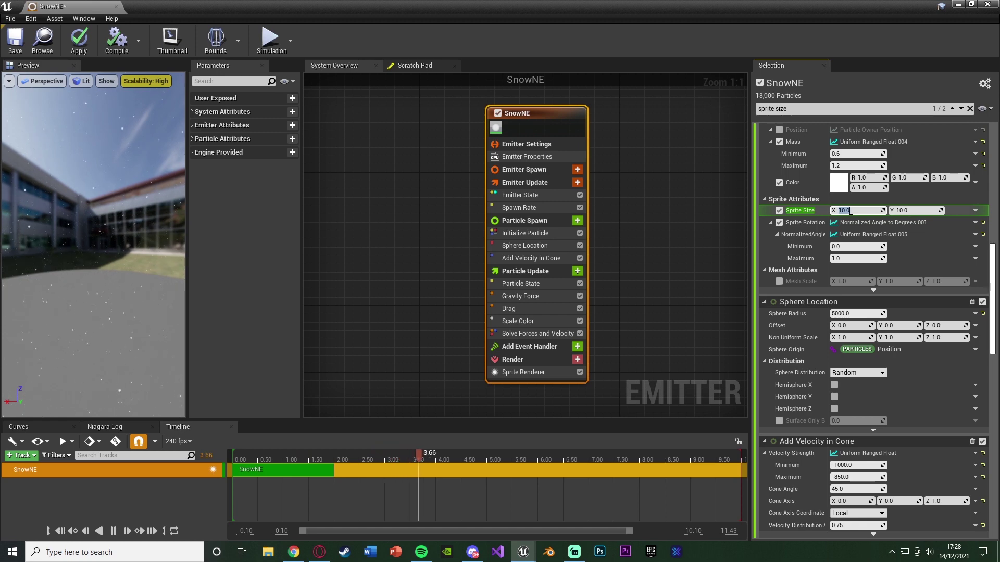
text(6)
key(Tab)
text(6)
key(Return)
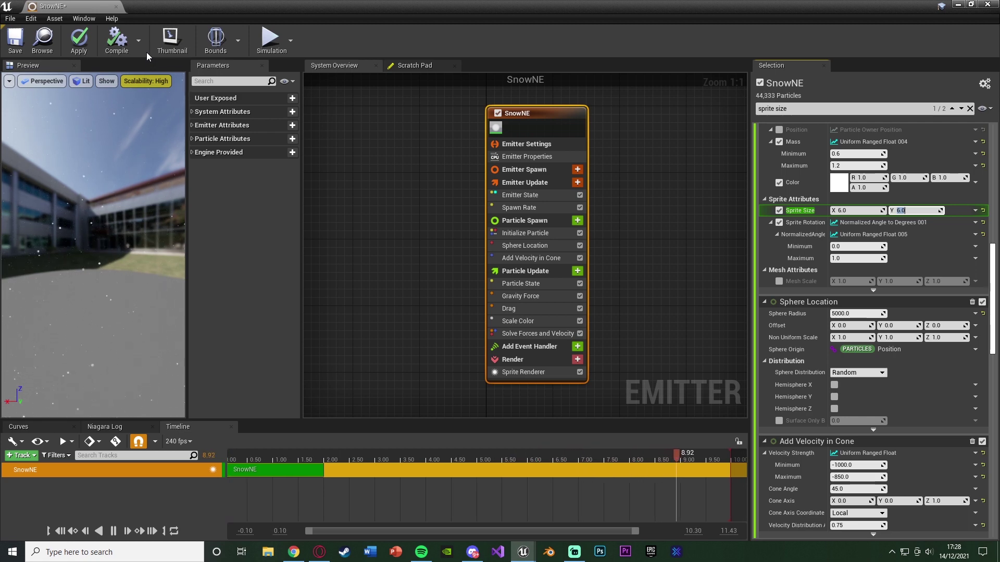
key(Return)
click(79, 40)
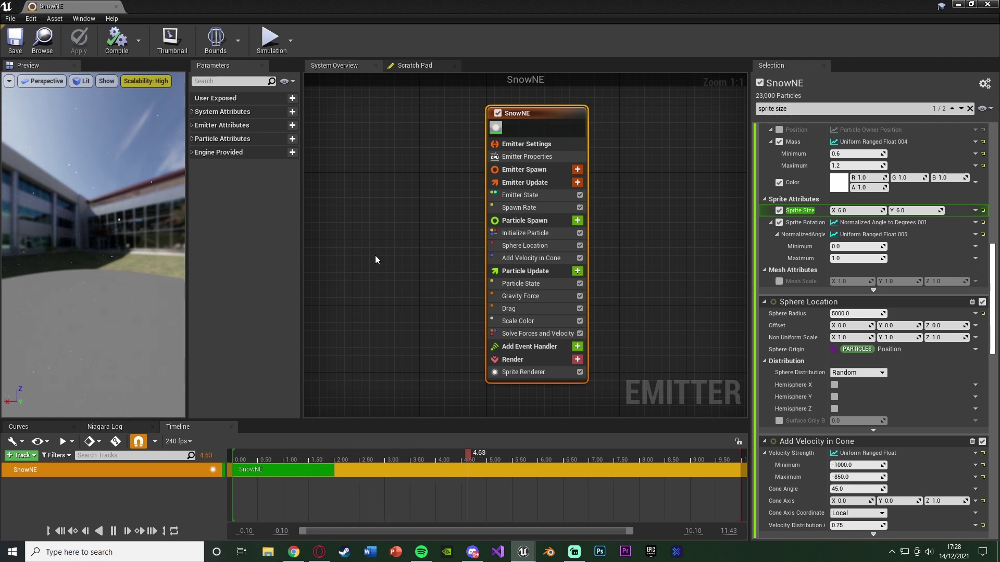
- Clear the stack search and review all SnowNE emitter modules down to the Sprite Renderer
click(970, 108)
scroll(890, 362, up, 3)
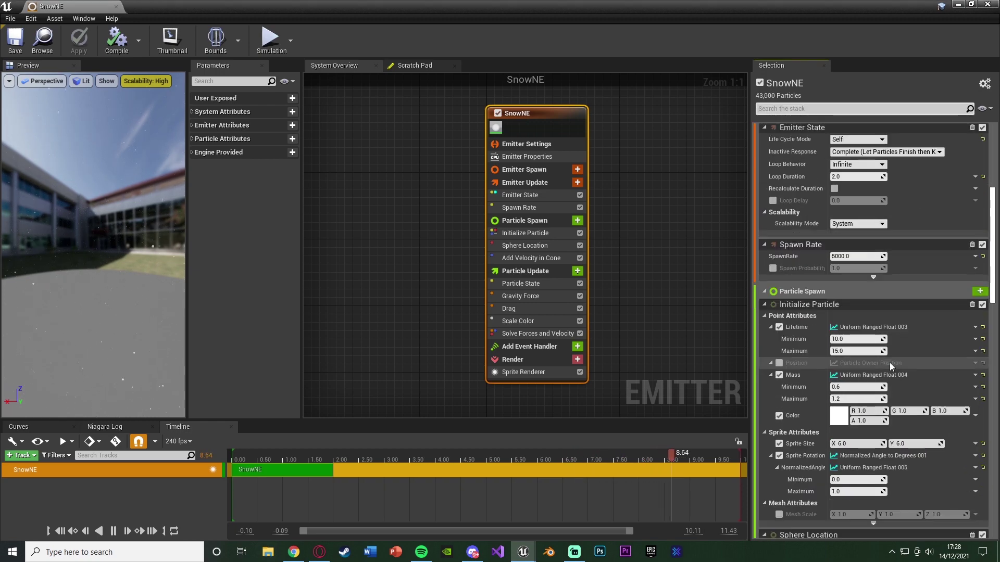
scroll(890, 363, down, 5)
scroll(890, 362, down, 8)
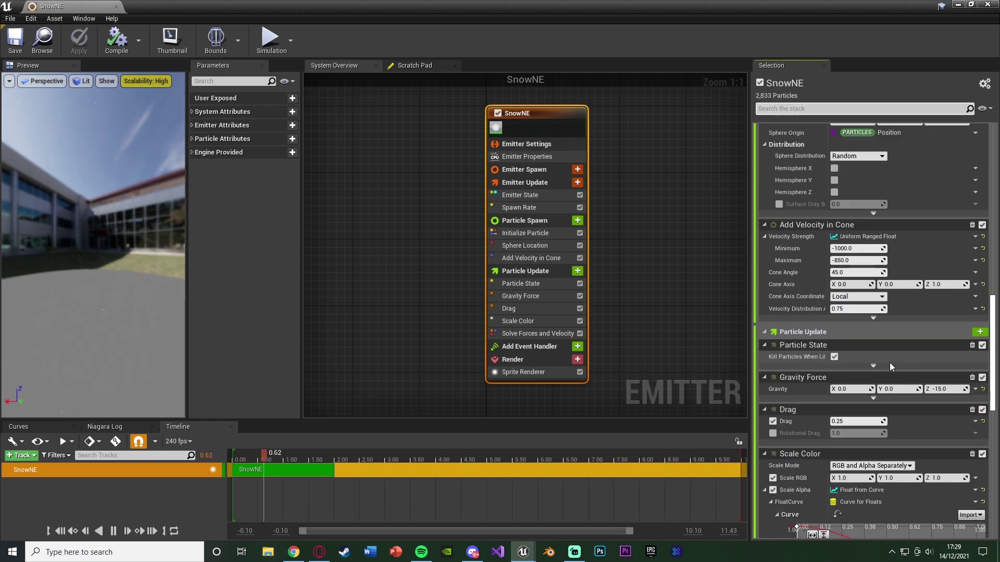
scroll(889, 363, down, 2)
scroll(889, 362, down, 10)
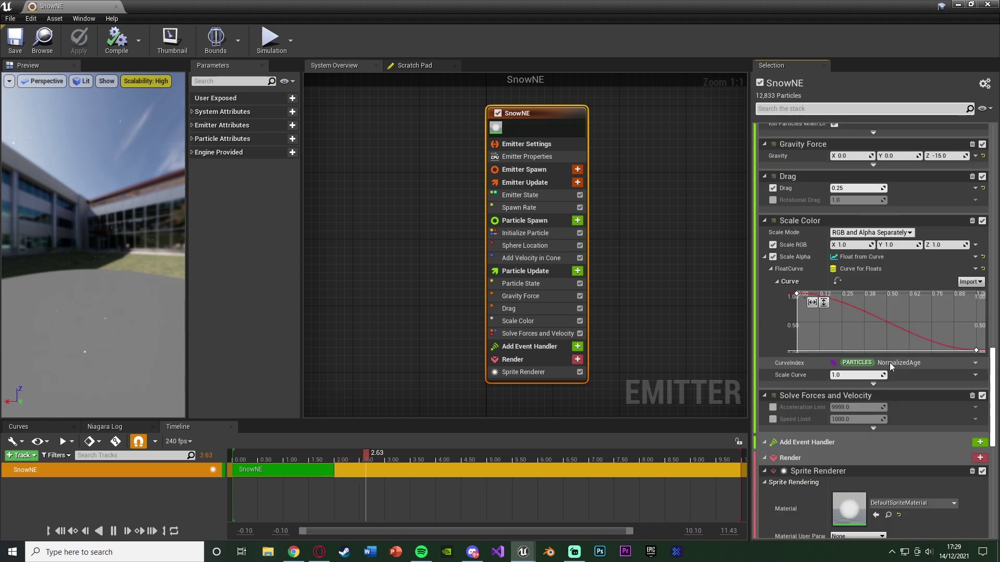
scroll(889, 362, down, 1)
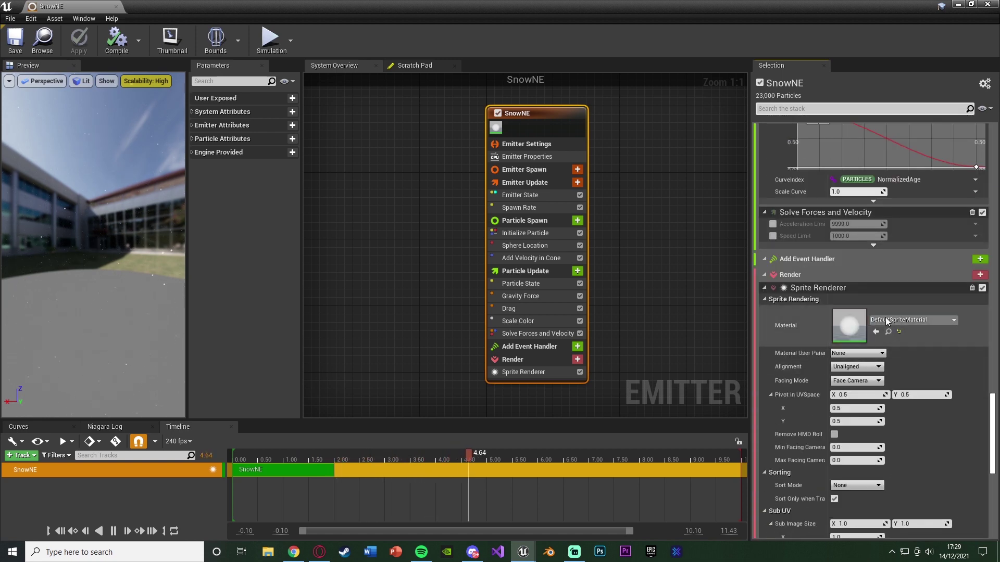
scroll(887, 323, down, 3)
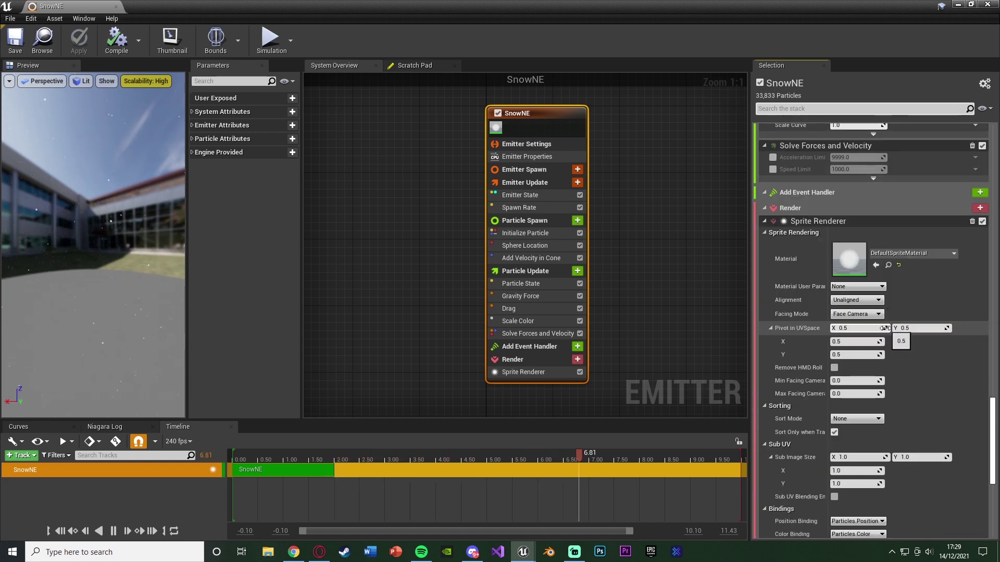
scroll(885, 328, down, 5)
scroll(886, 328, down, 12)
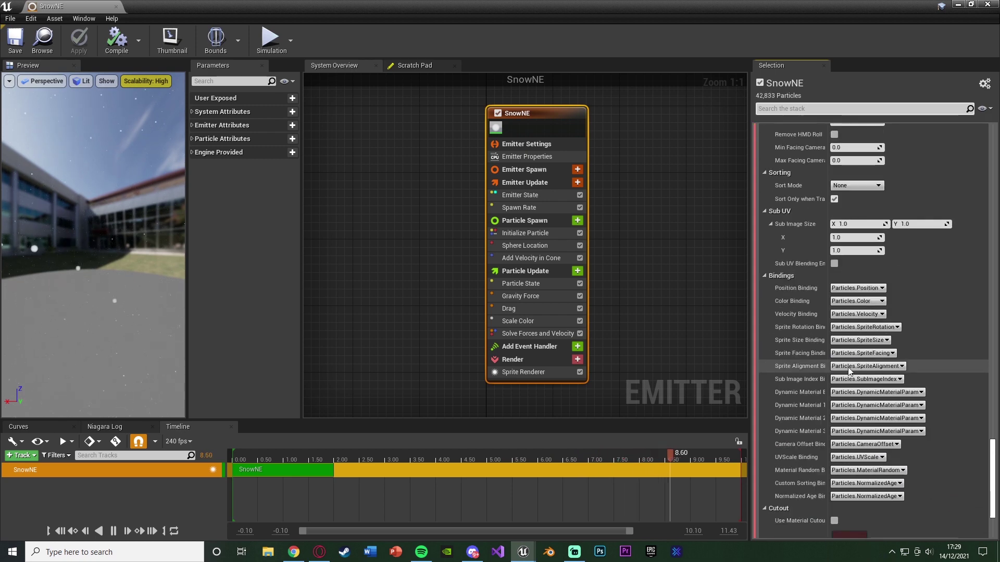
scroll(845, 375, down, 2)
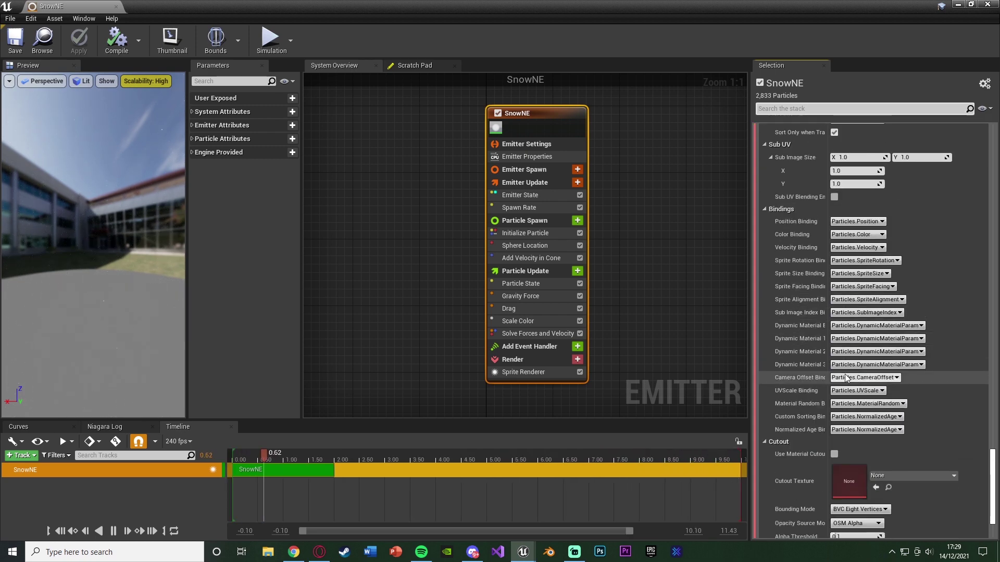
- Remove both old SnowNE_System snow actors from the third-person level
key(alt+Tab)
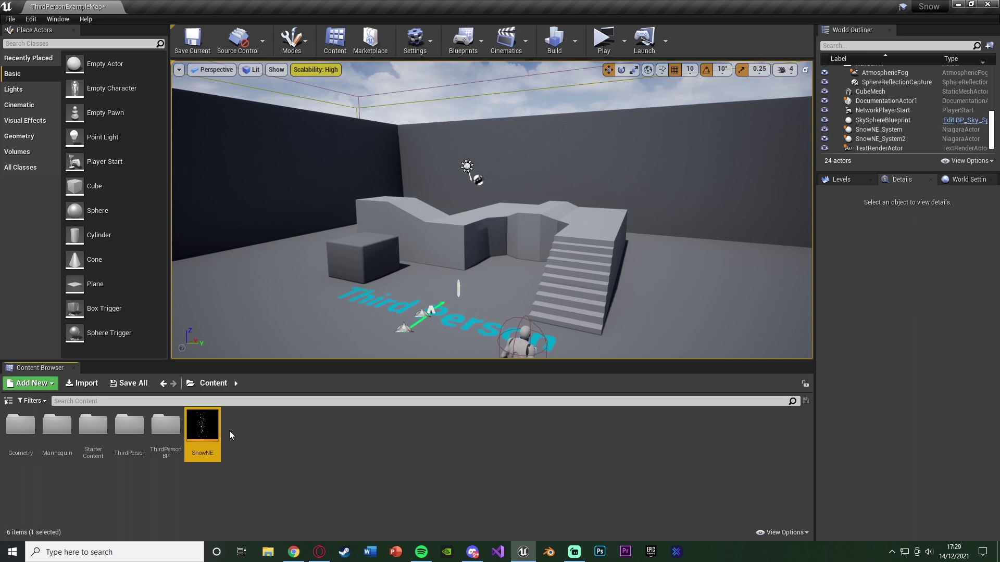
drag(210, 432, 434, 335)
click(403, 328)
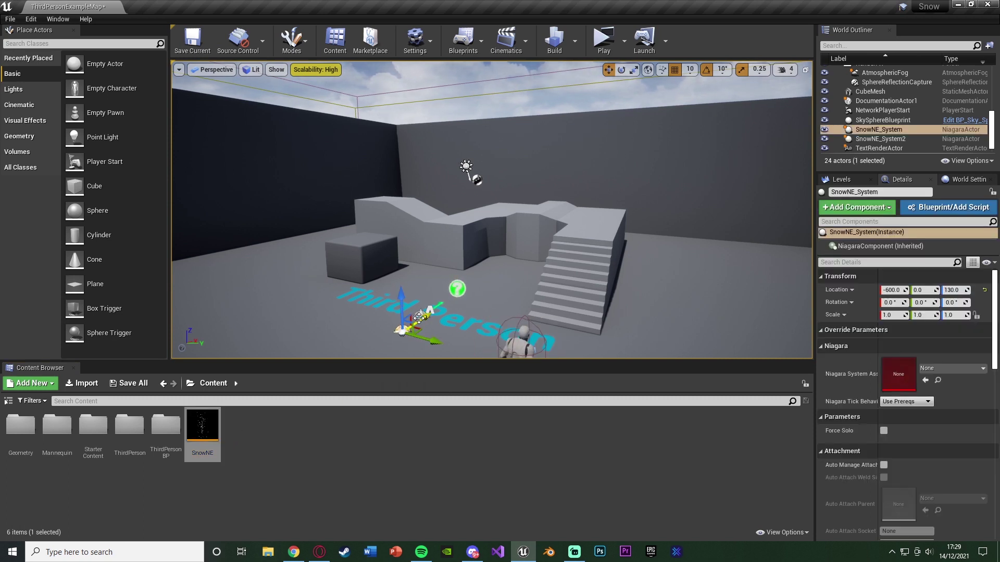
ctrl+click(458, 288)
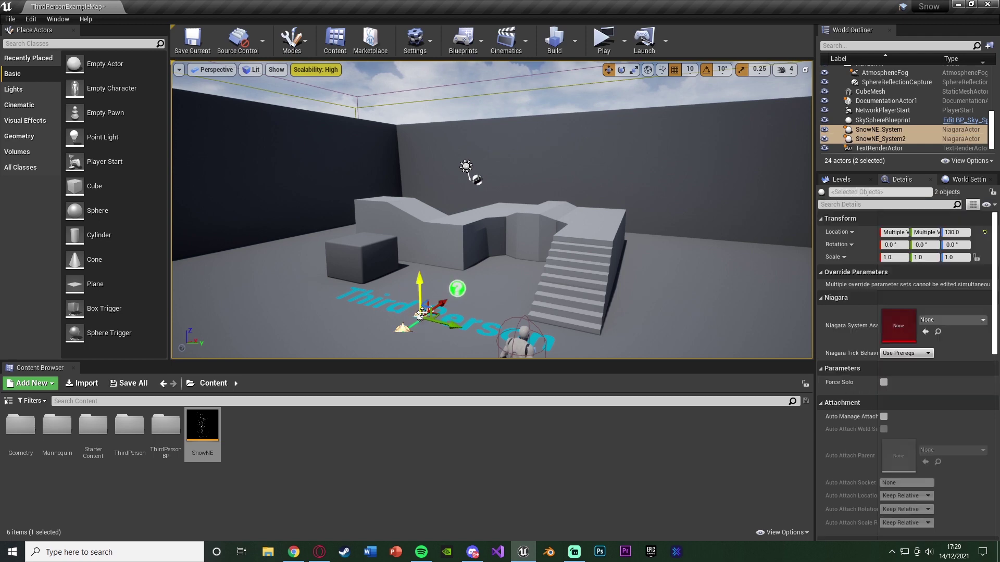
key(Delete)
- Create a SnowNE_System Niagara system from the SnowNE emitter and place it in the level
right_click(196, 427)
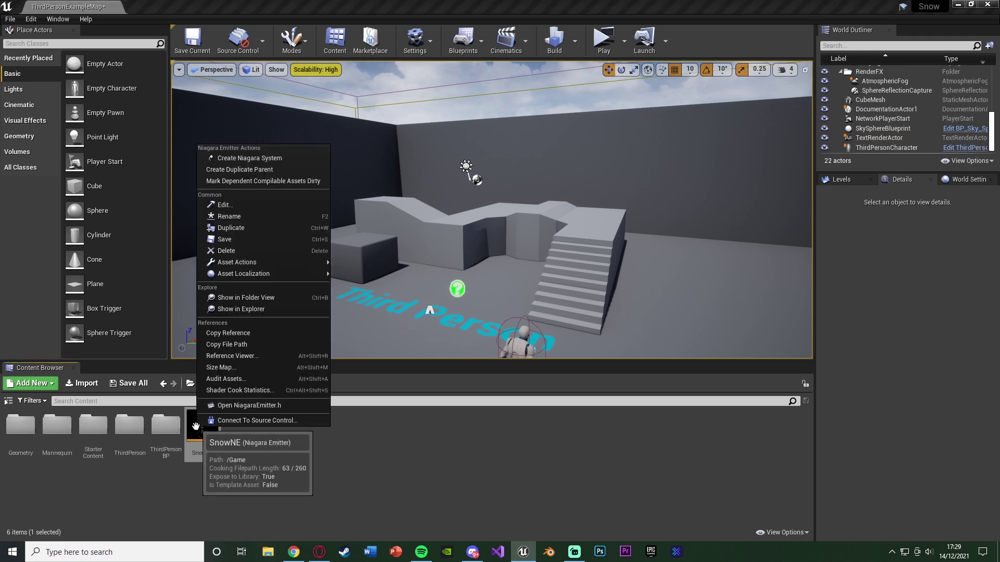
click(281, 159)
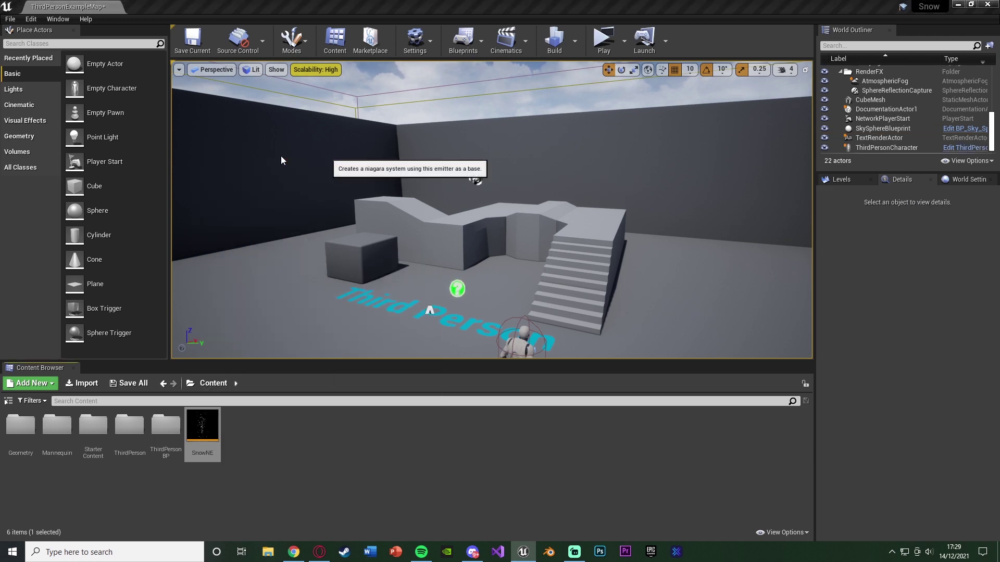
drag(238, 430, 420, 301)
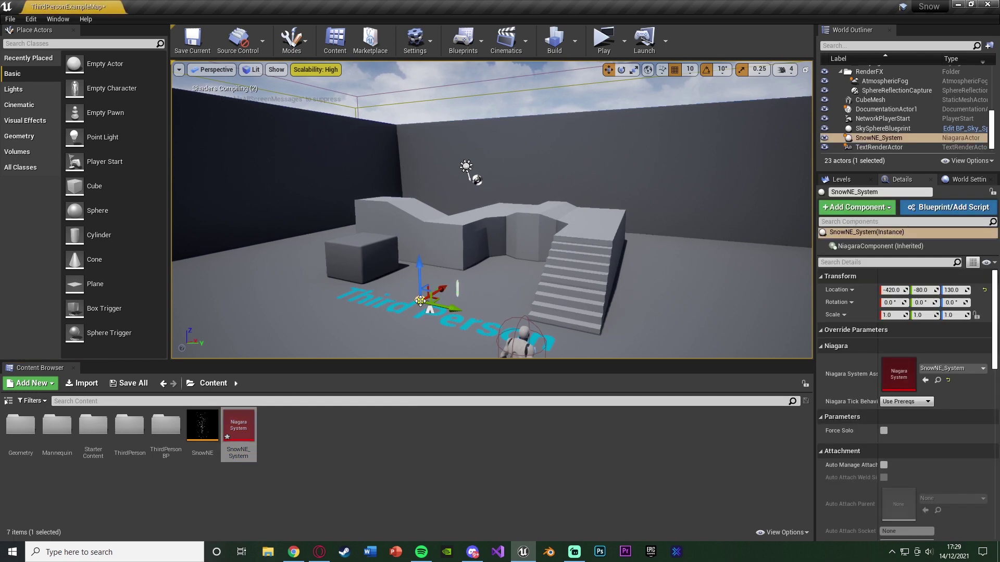
right_drag(421, 301, 399, 302)
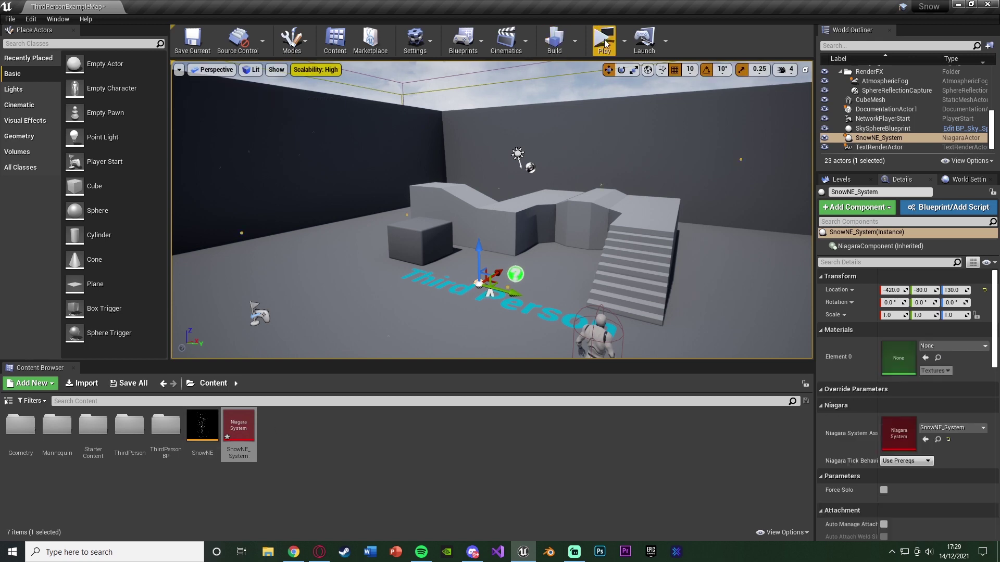
- Briefly test-play the level, then orbit the viewport to watch snow over the floor and stairs
key(alt+p)
key(Escape)
key(Escape)
right_drag(529, 200, 544, 221)
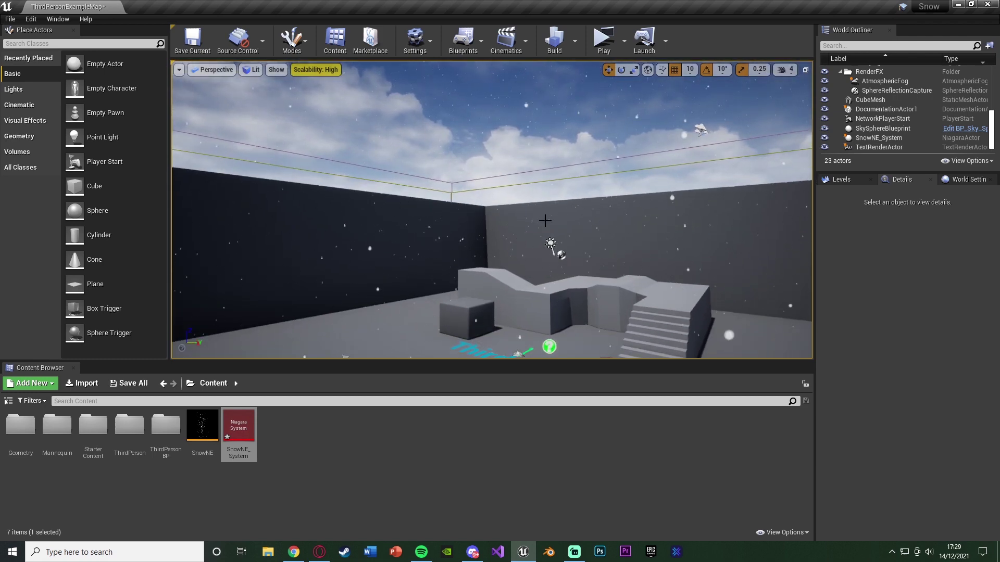
right_drag(545, 221, 545, 220)
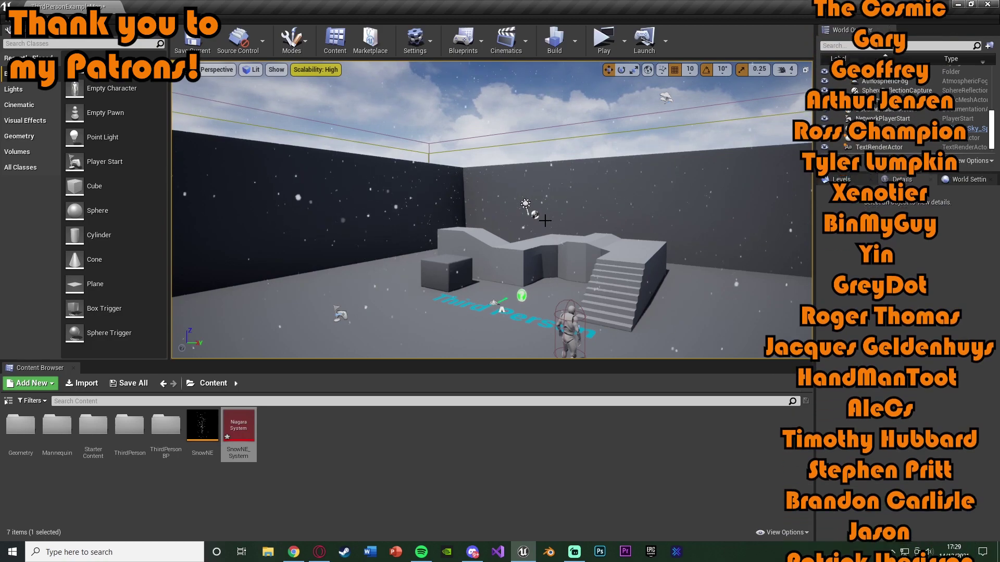
- Launch the level in a standalone Snow Preview window with the character amid falling snow
click(604, 38)
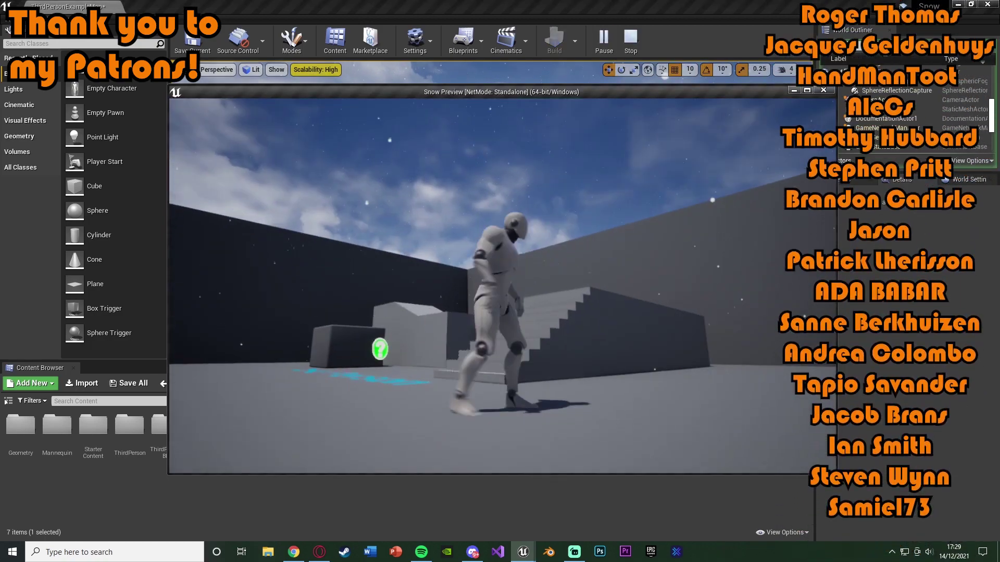